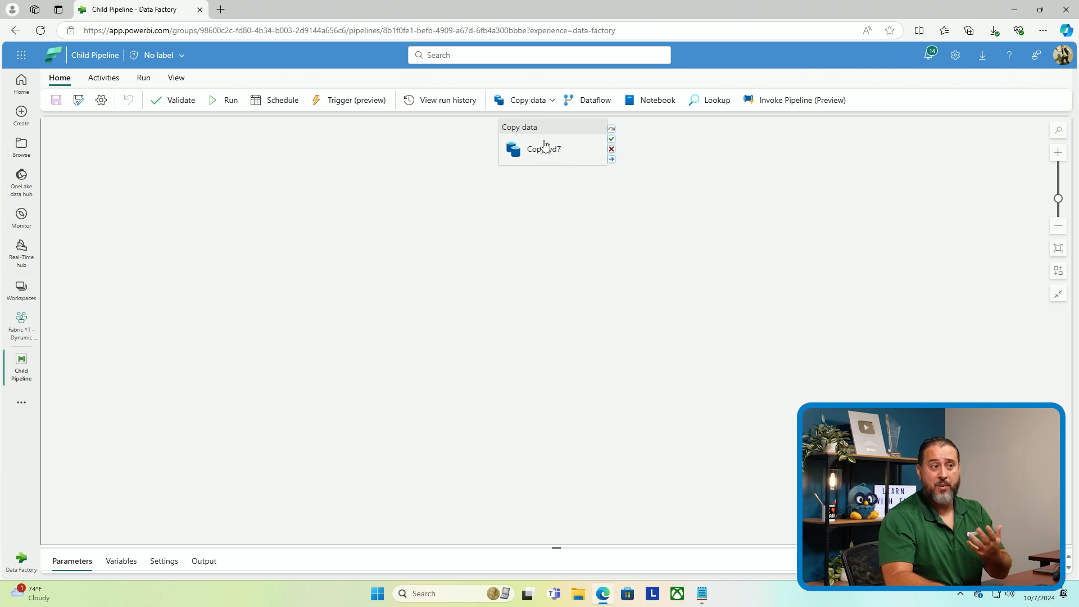
# Review the Copy data activity's source and destination settings
pyautogui.moveTo(544, 161); pyautogui.dragTo(464, 194)
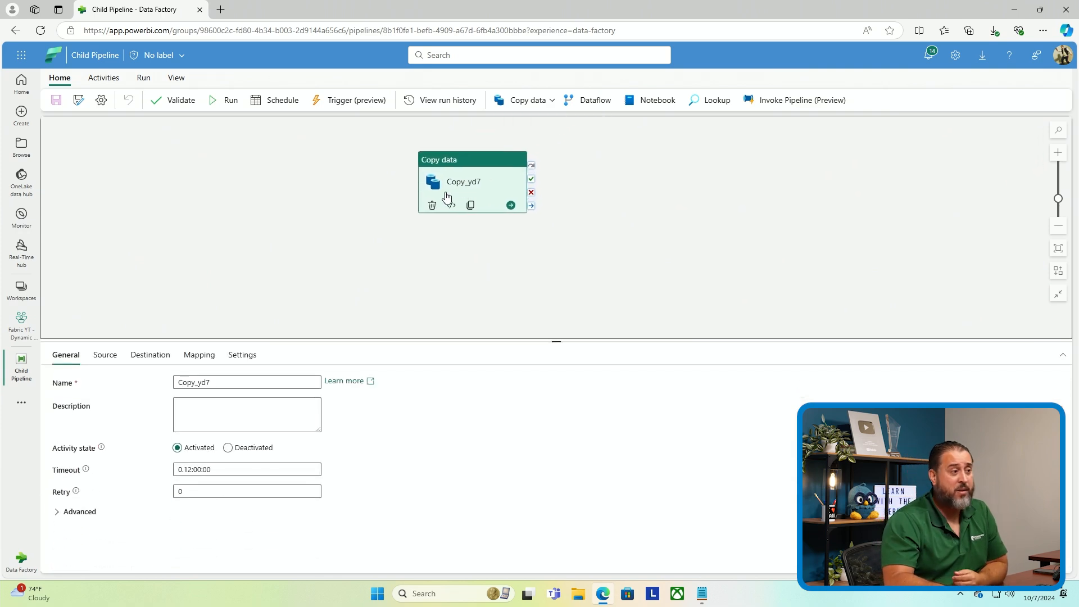
pyautogui.click(119, 360)
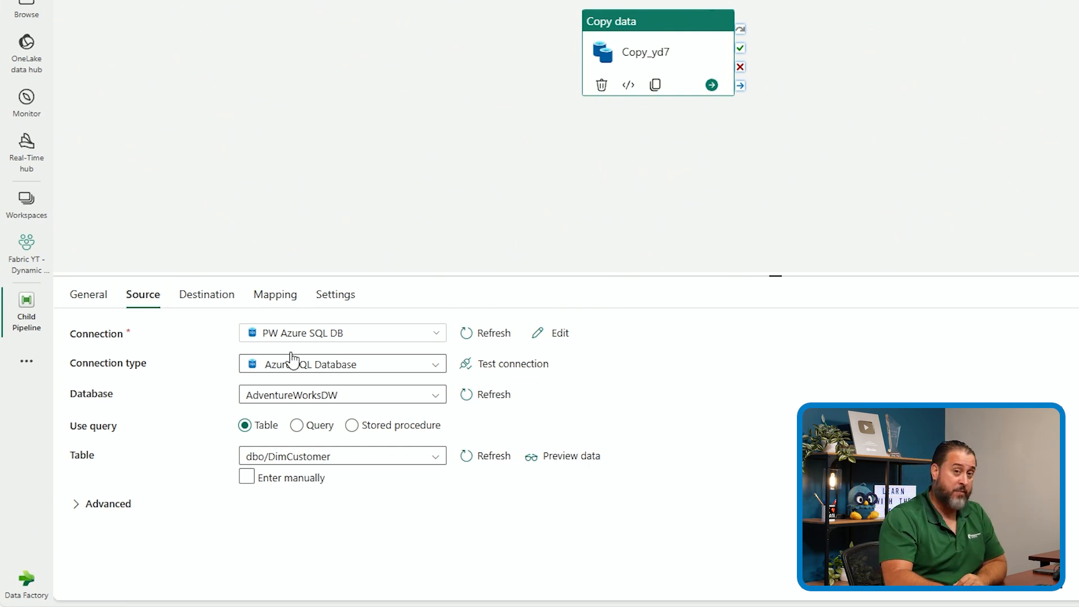
pyautogui.click(212, 298)
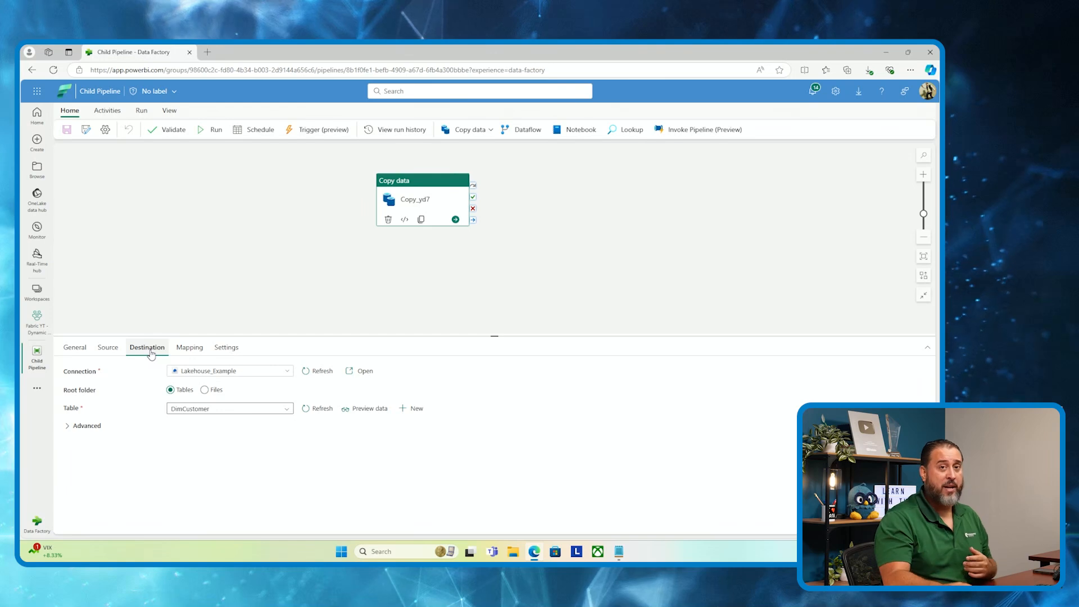
# Add a pipeline parameter named tablename of type String
pyautogui.click(302, 217)
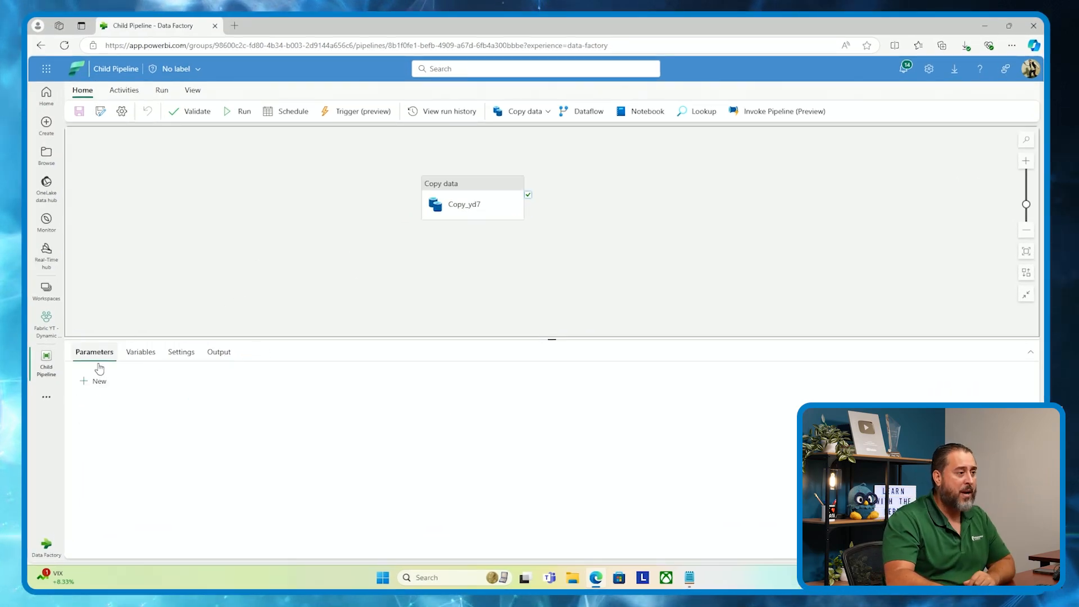
pyautogui.click(97, 385)
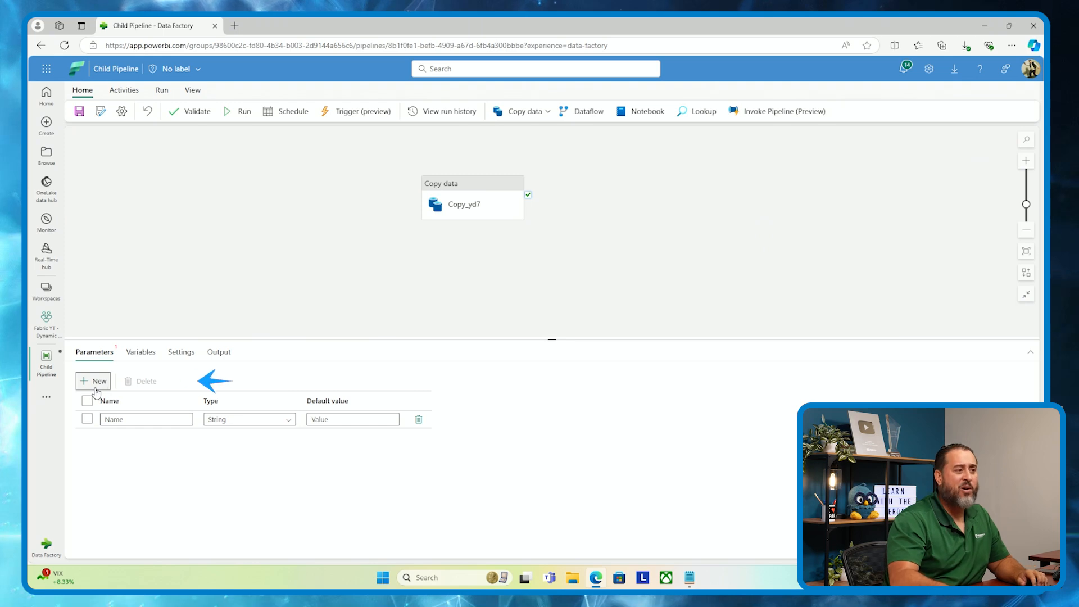
pyautogui.click(124, 417)
pyautogui.write('tab')
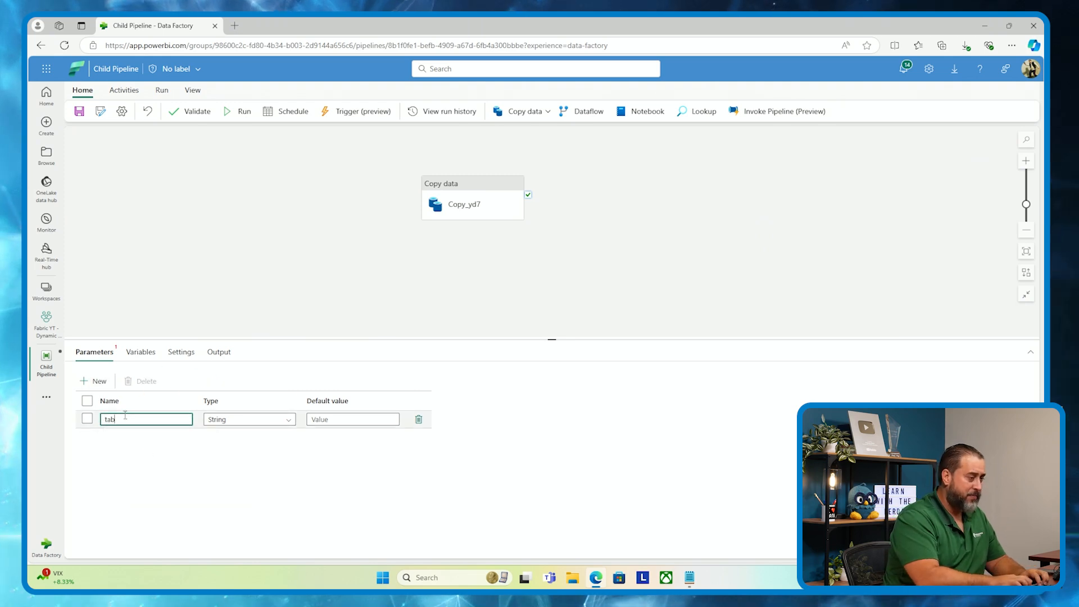
pyautogui.write('lename')
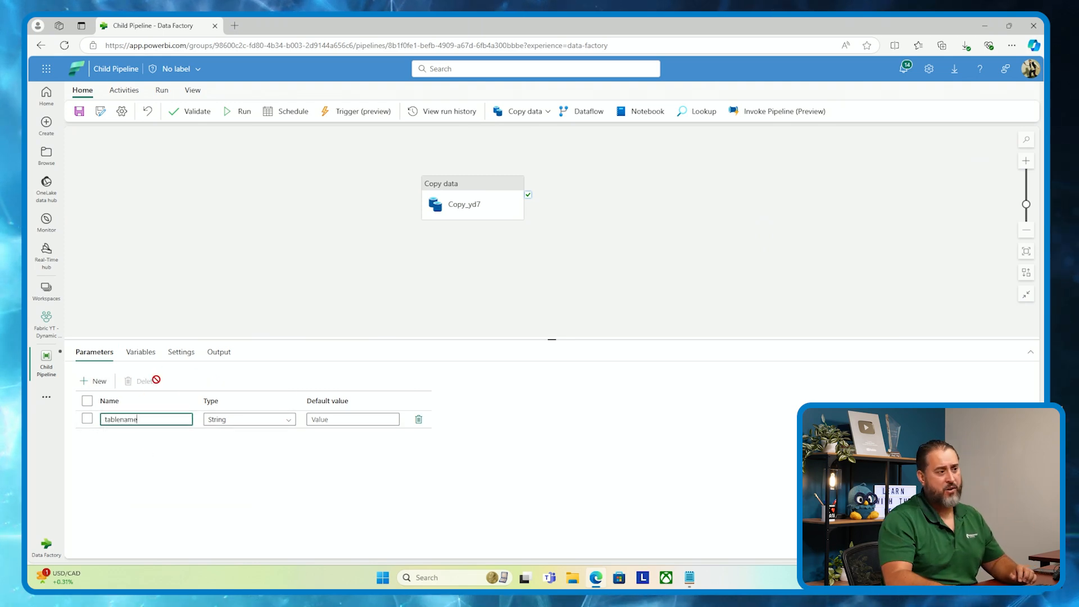
pyautogui.click(235, 319)
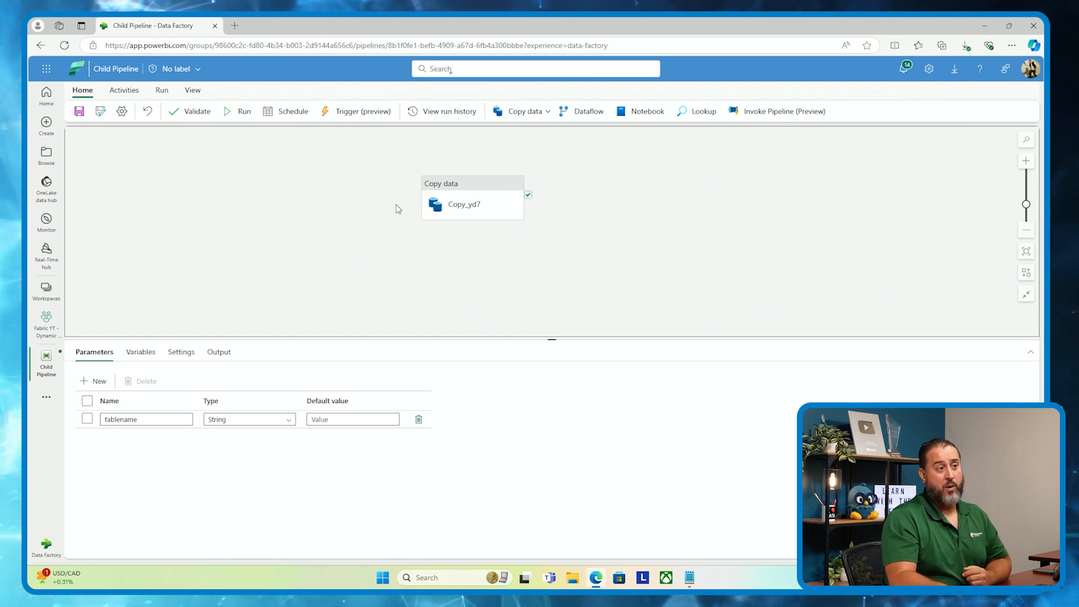
# Switch the Copy data activity's source table to manual entry
pyautogui.click(449, 199)
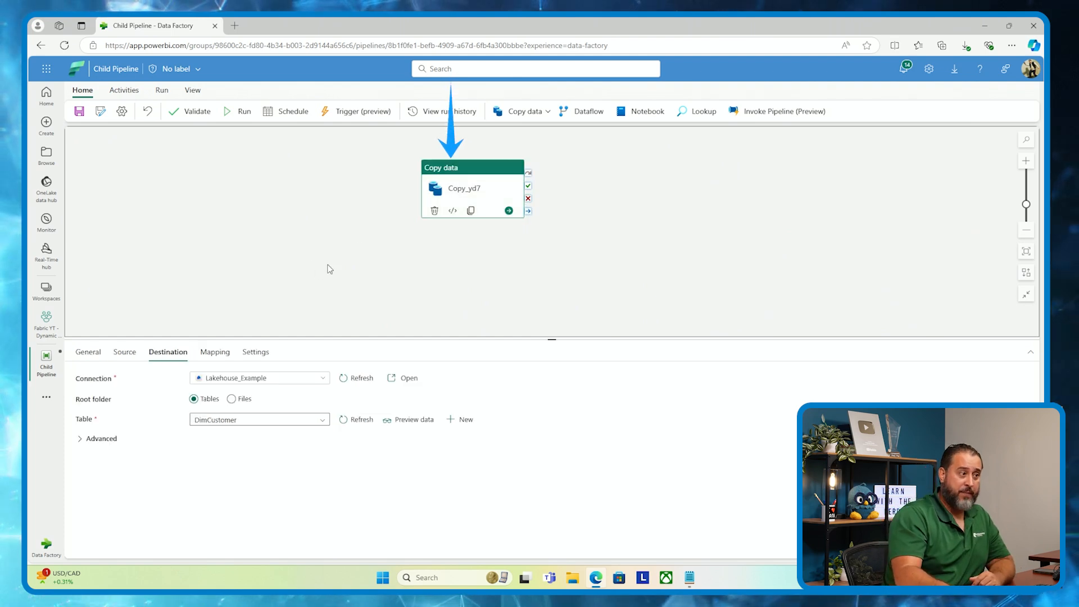
pyautogui.click(124, 352)
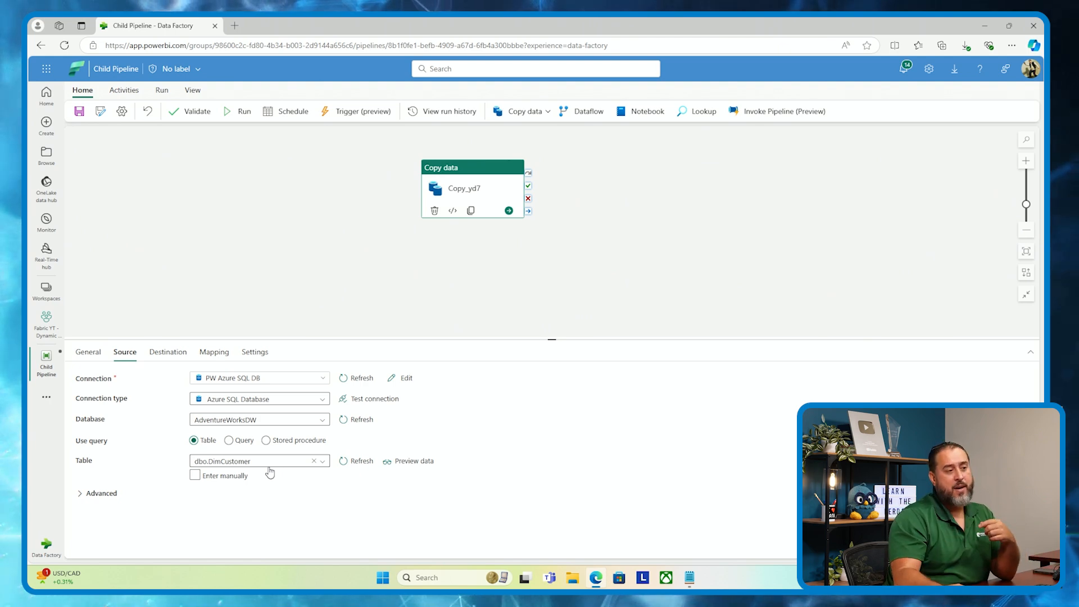
pyautogui.click(209, 479)
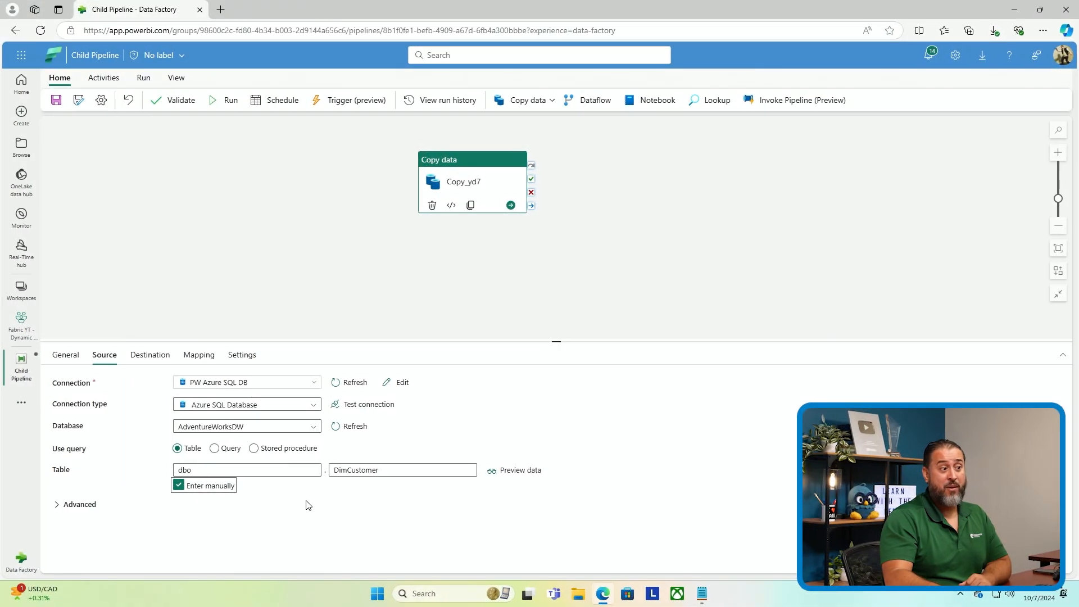
pyautogui.click(553, 419)
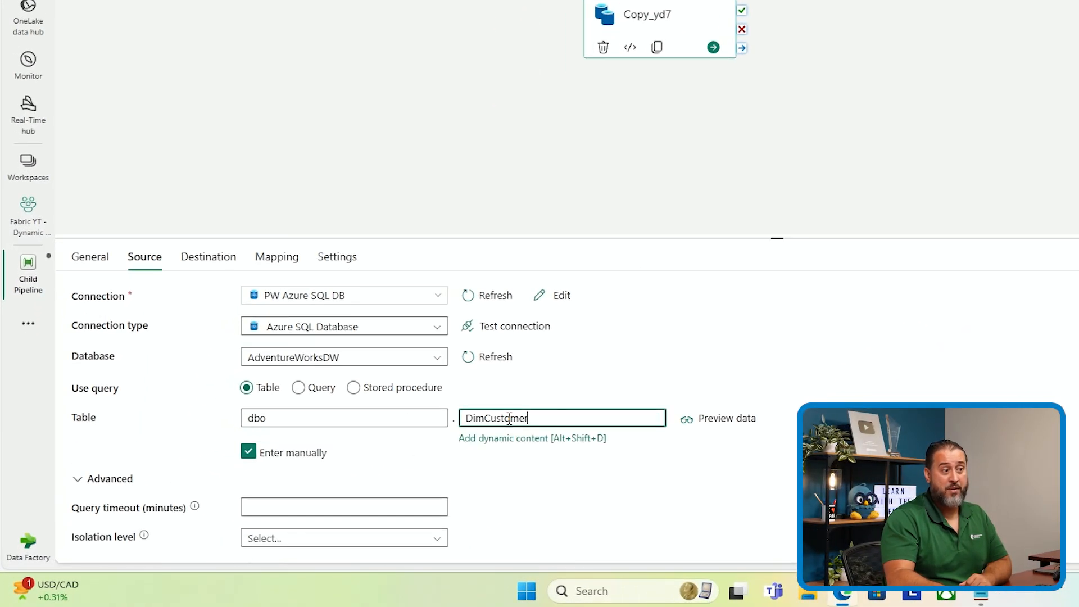
pyautogui.click(381, 417)
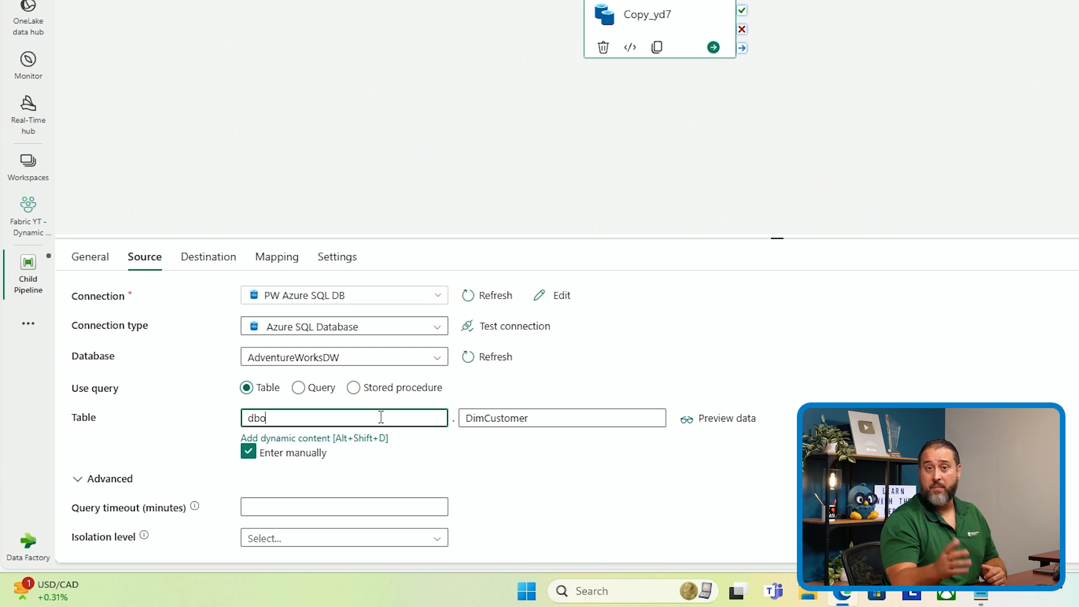
pyautogui.click(520, 419)
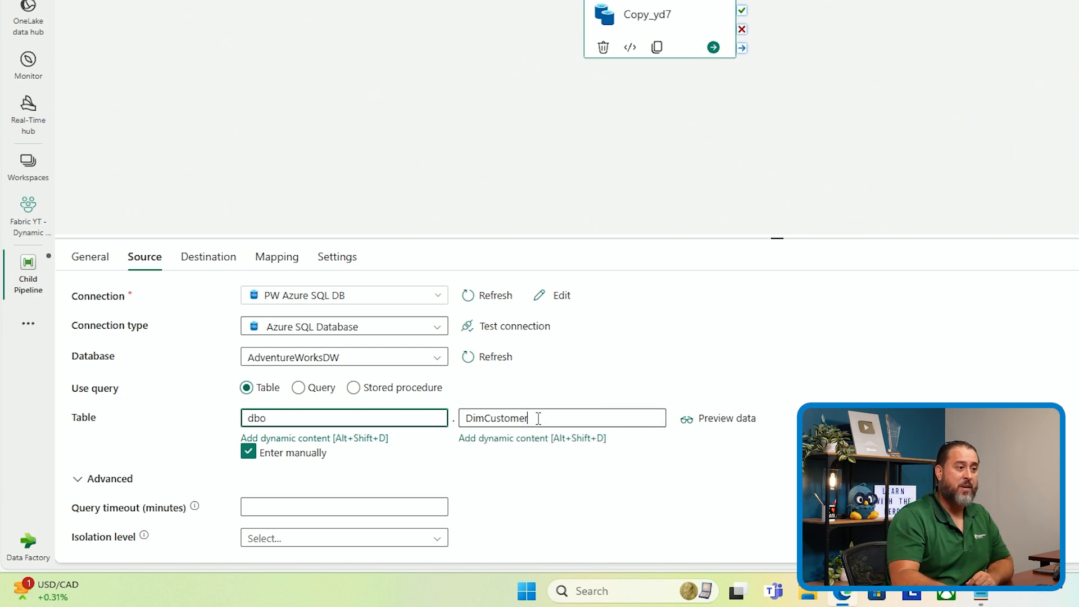
pyautogui.click(534, 442)
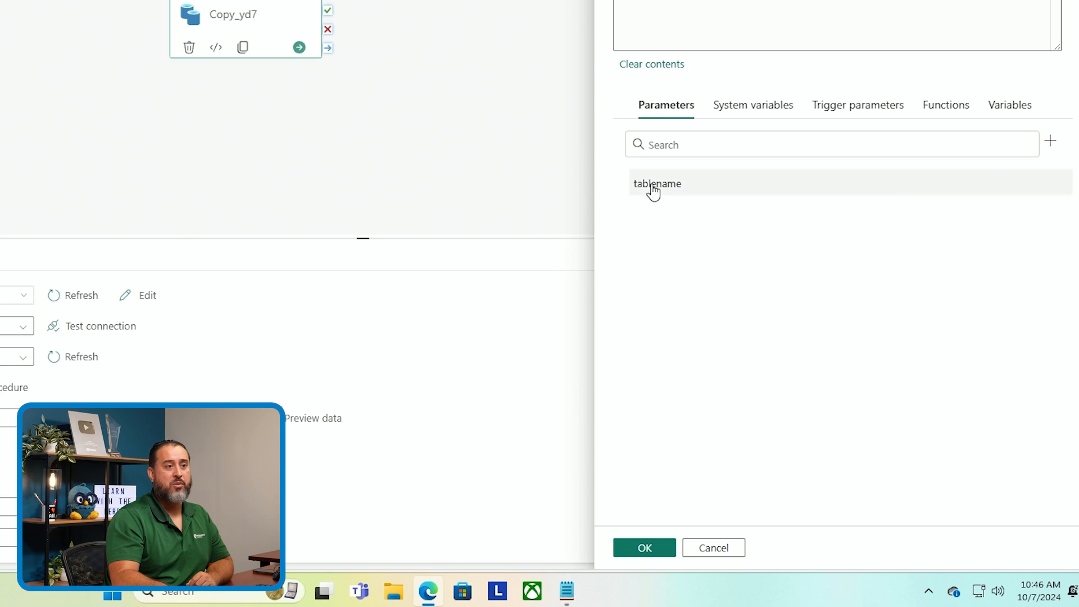
pyautogui.click(644, 548)
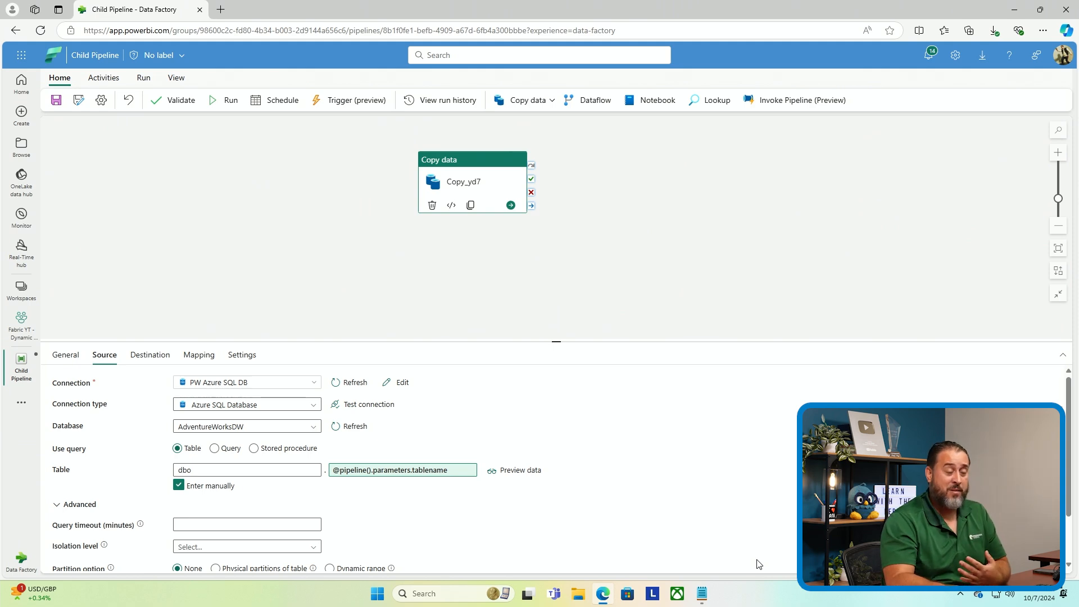
pyautogui.click(199, 355)
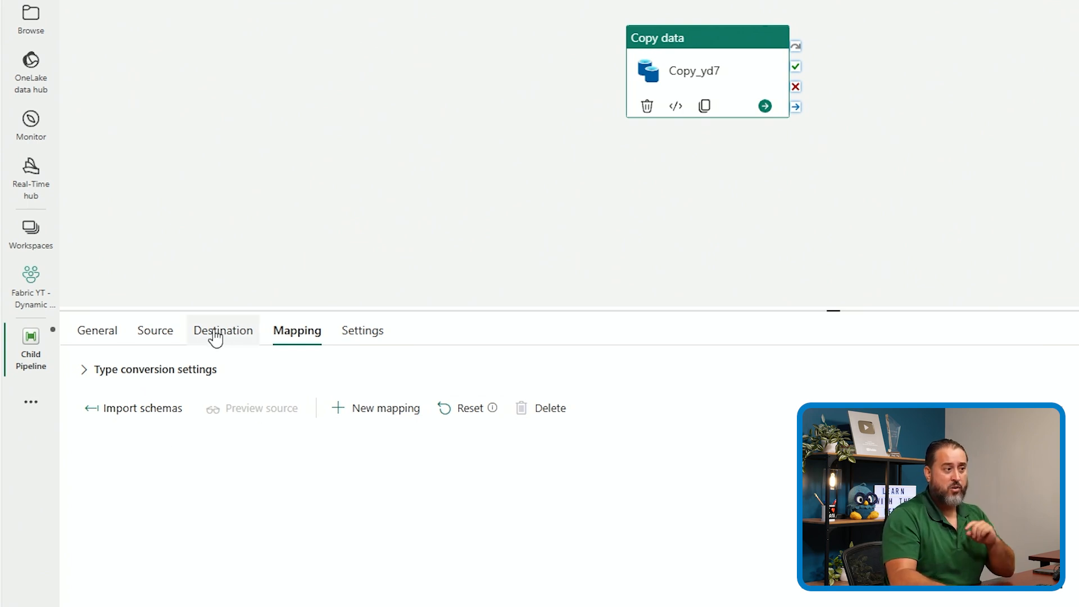
pyautogui.click(181, 332)
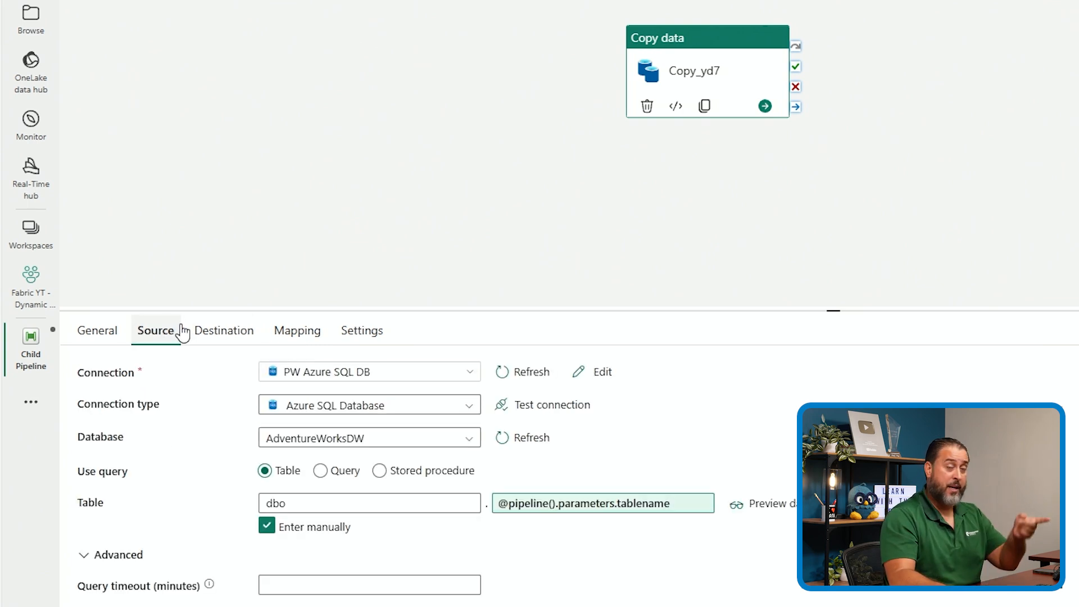
pyautogui.click(218, 336)
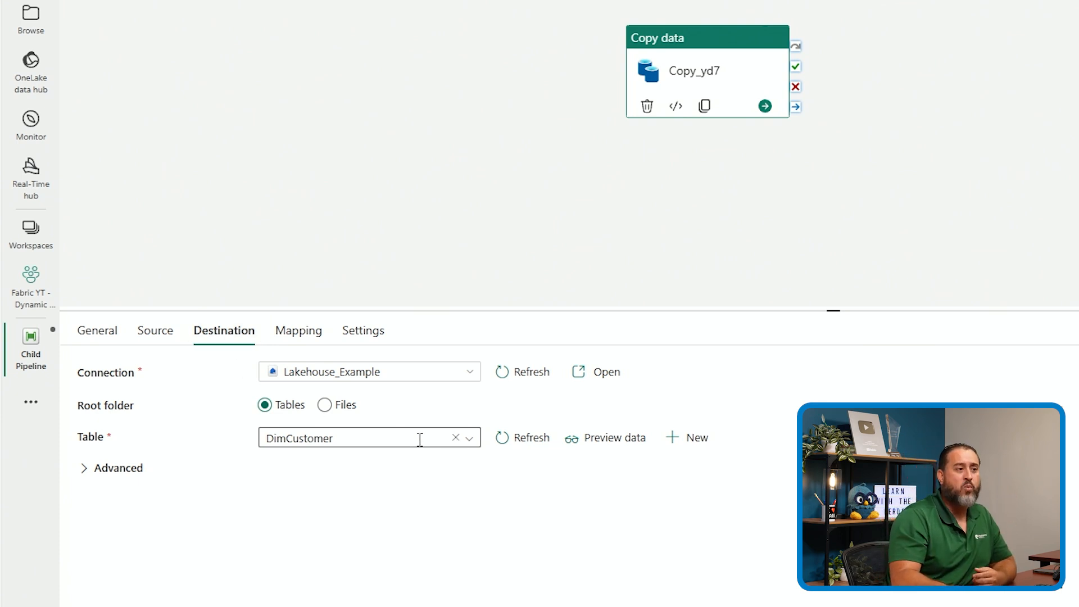
pyautogui.click(455, 437)
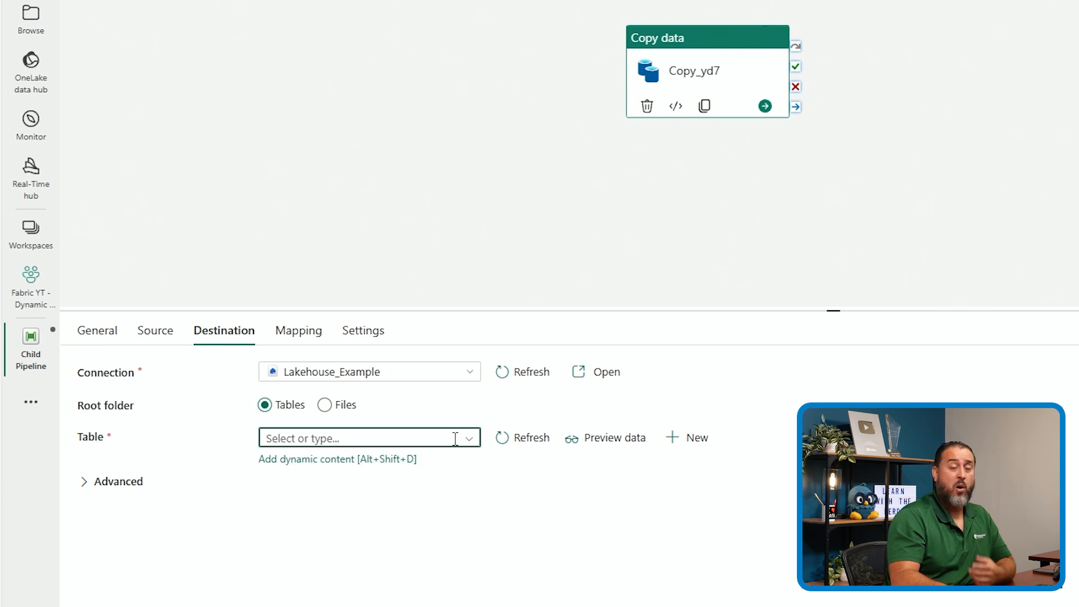
pyautogui.click(401, 459)
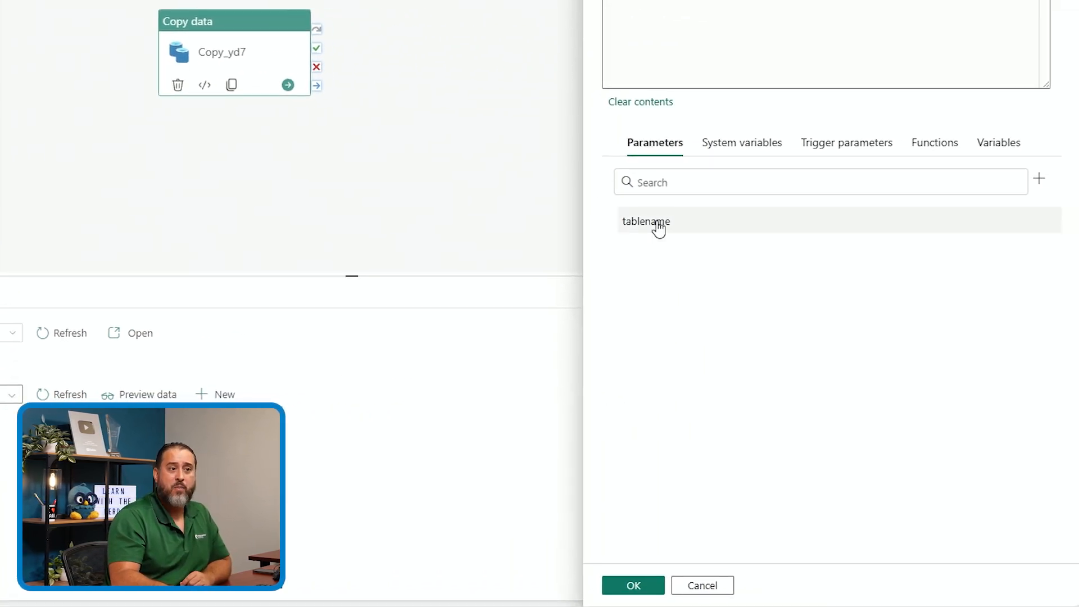
pyautogui.click(628, 586)
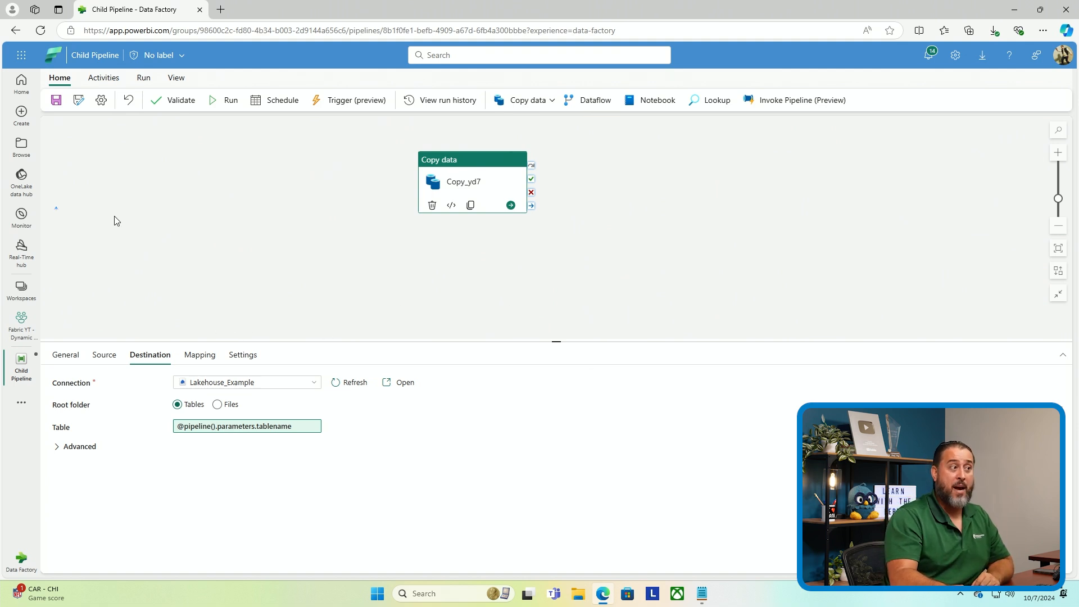
# Save the child pipeline and return to the Fabric YT - Dynamic Pipeline workspace
pyautogui.click(59, 102)
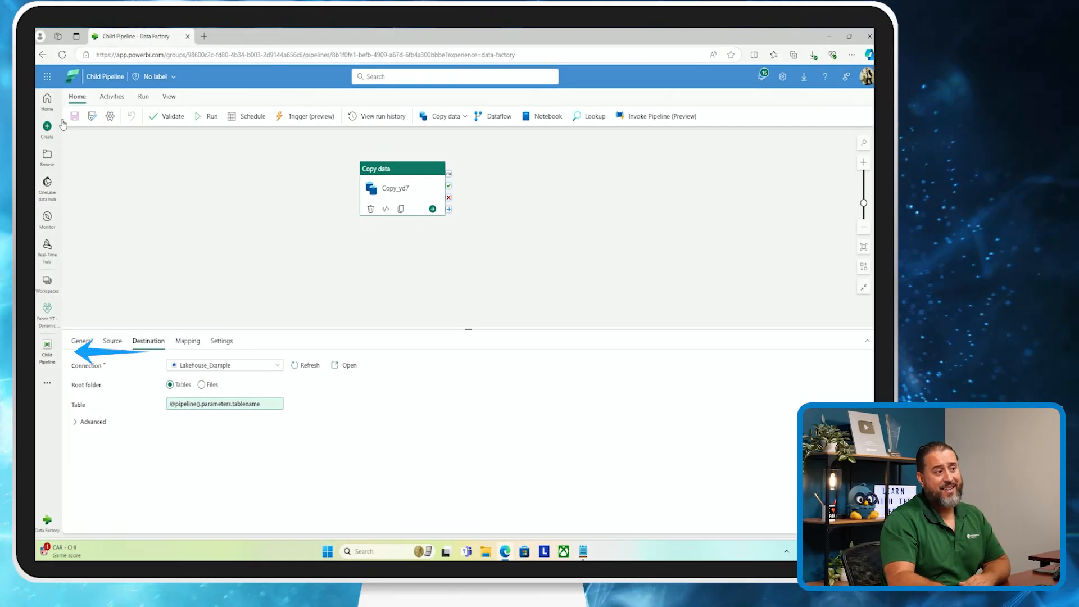
pyautogui.click(57, 340)
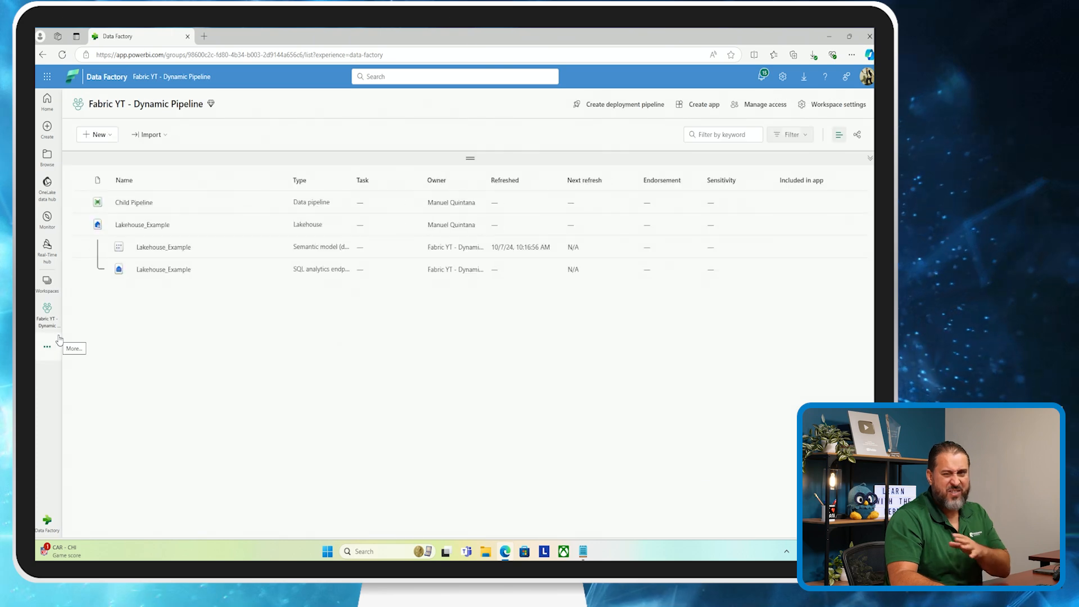
# Create a new data pipeline named Parent Pipeline
pyautogui.click(97, 135)
pyautogui.click(113, 173)
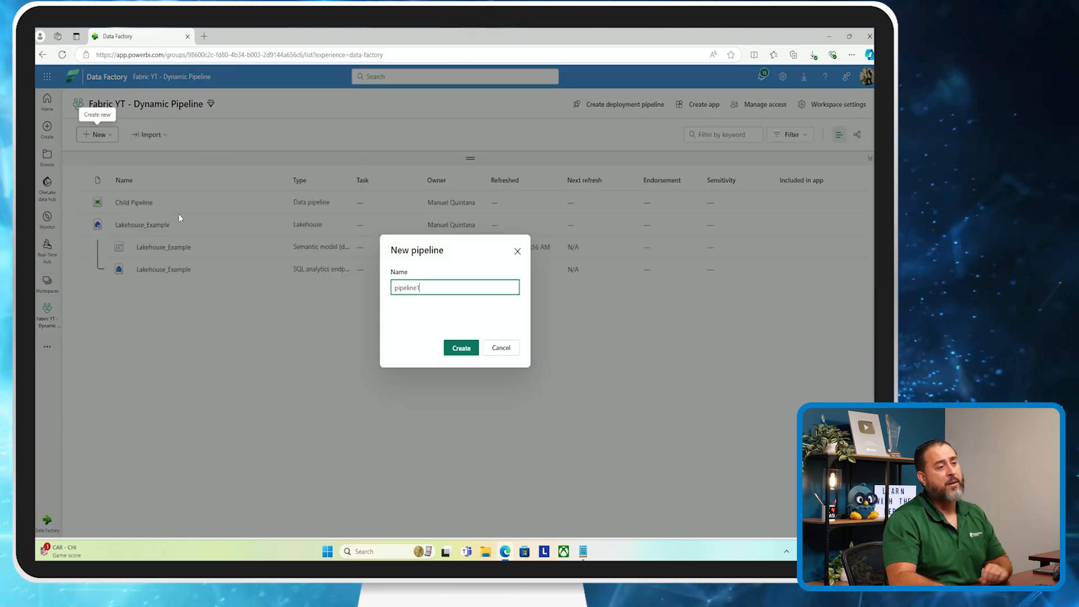
pyautogui.write('Pa')
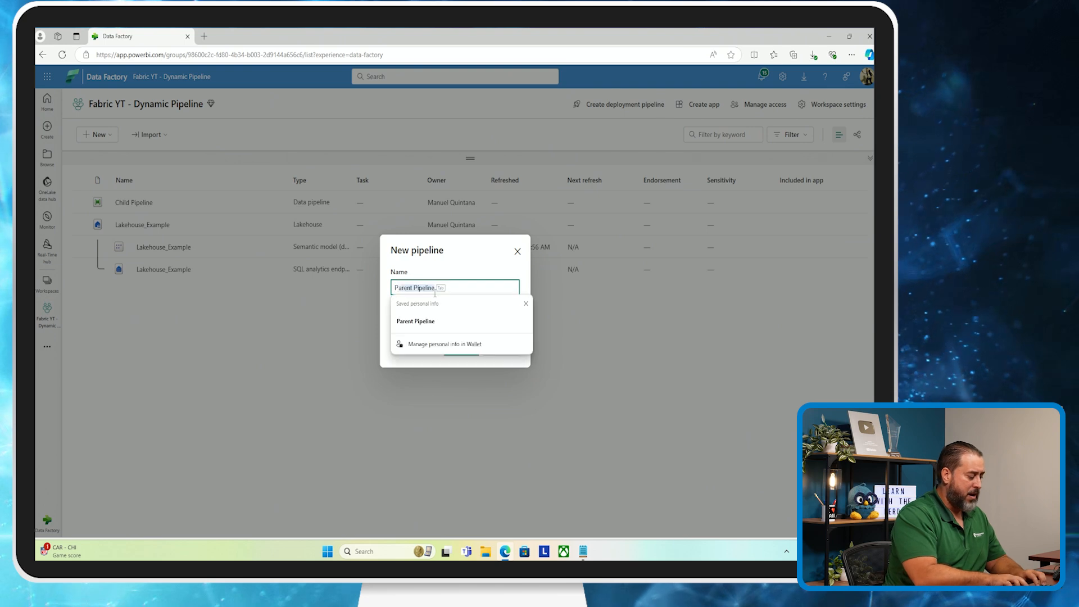
pyautogui.write('rent OP')
pyautogui.press('BackSpace')
pyautogui.press('BackSpace')
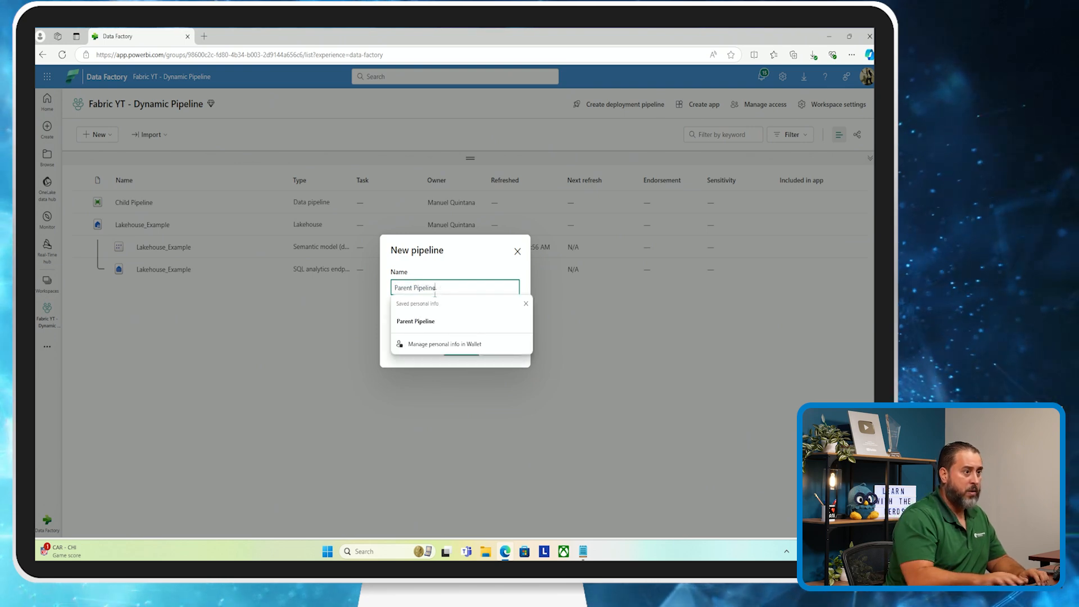
pyautogui.write('Pipeline')
pyautogui.click(456, 348)
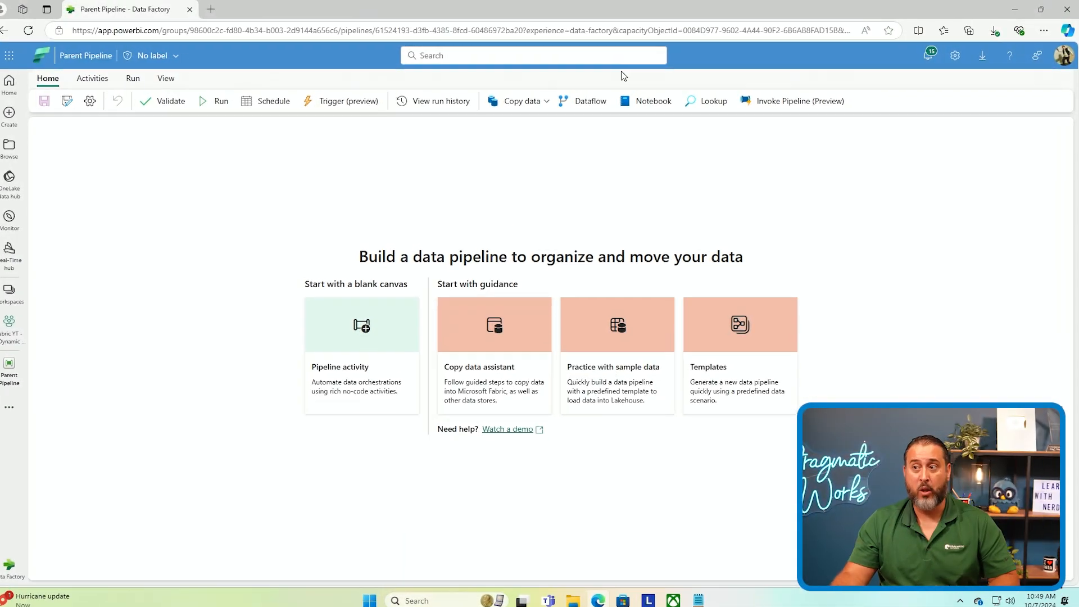
# Add a Lookup activity using the PW Azure SQL DB connection with connection type Azure SQL Database
pyautogui.click(706, 100)
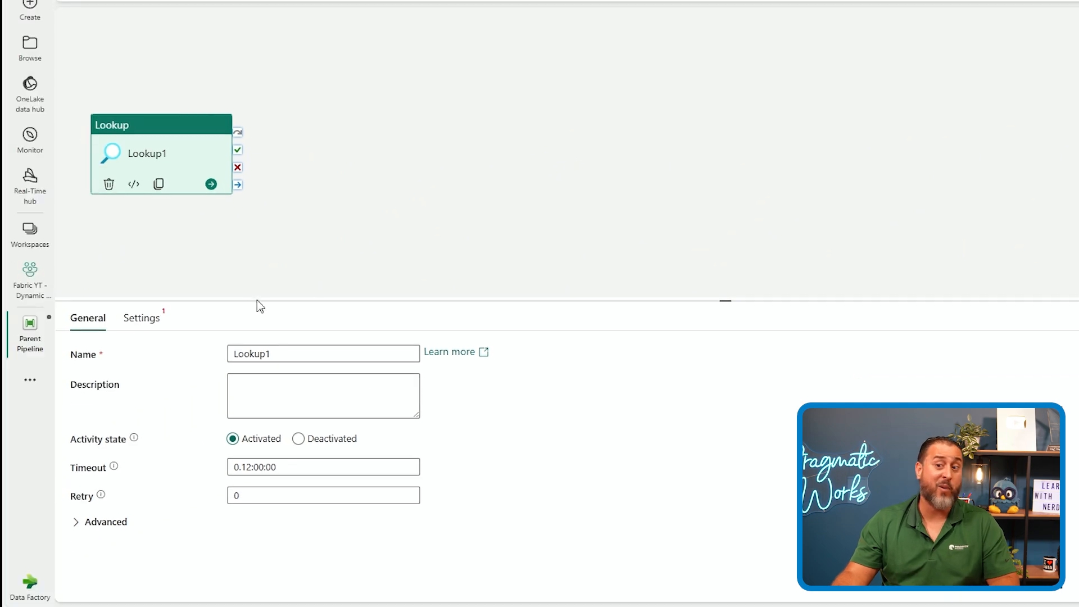
pyautogui.click(140, 318)
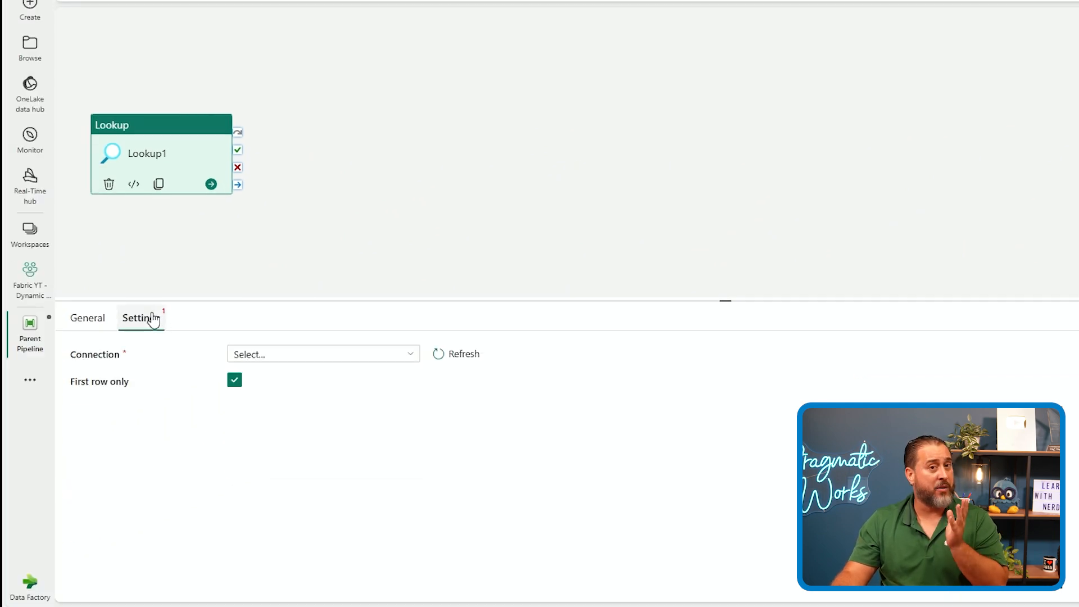
pyautogui.click(266, 355)
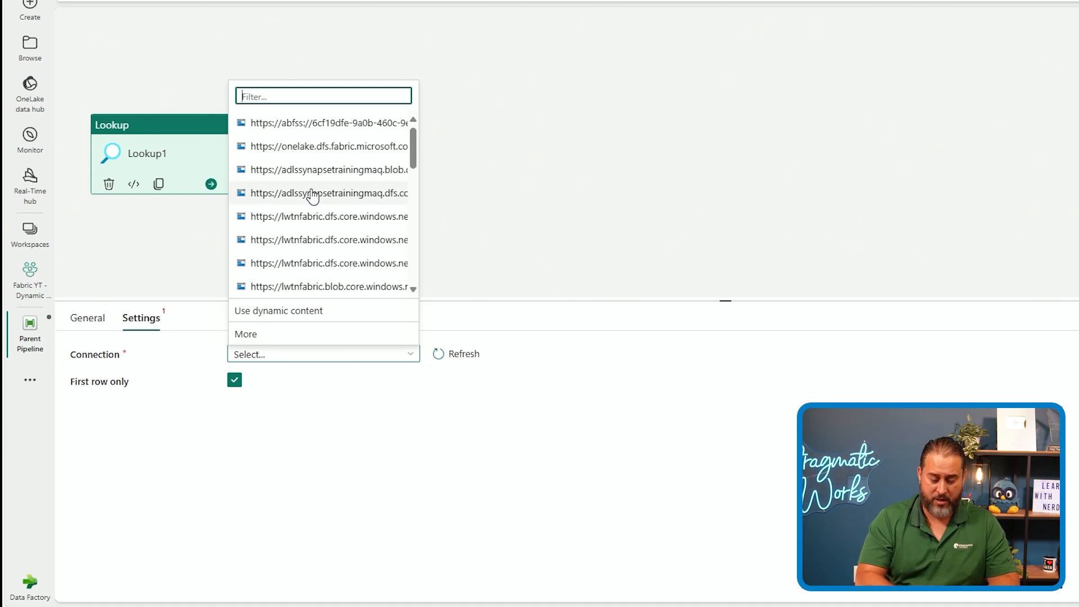
pyautogui.write('pw')
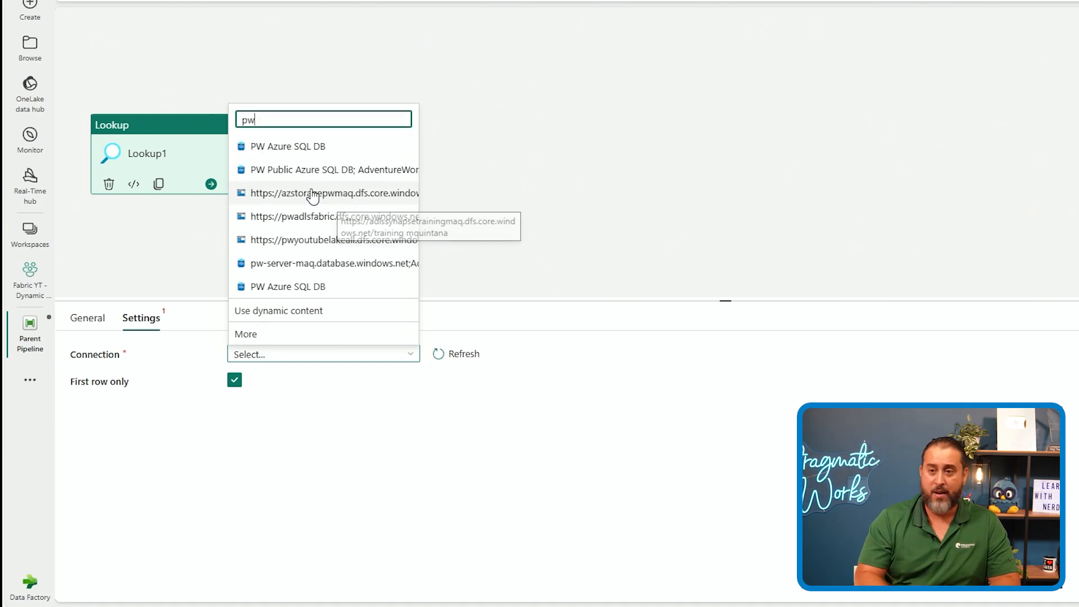
pyautogui.click(360, 147)
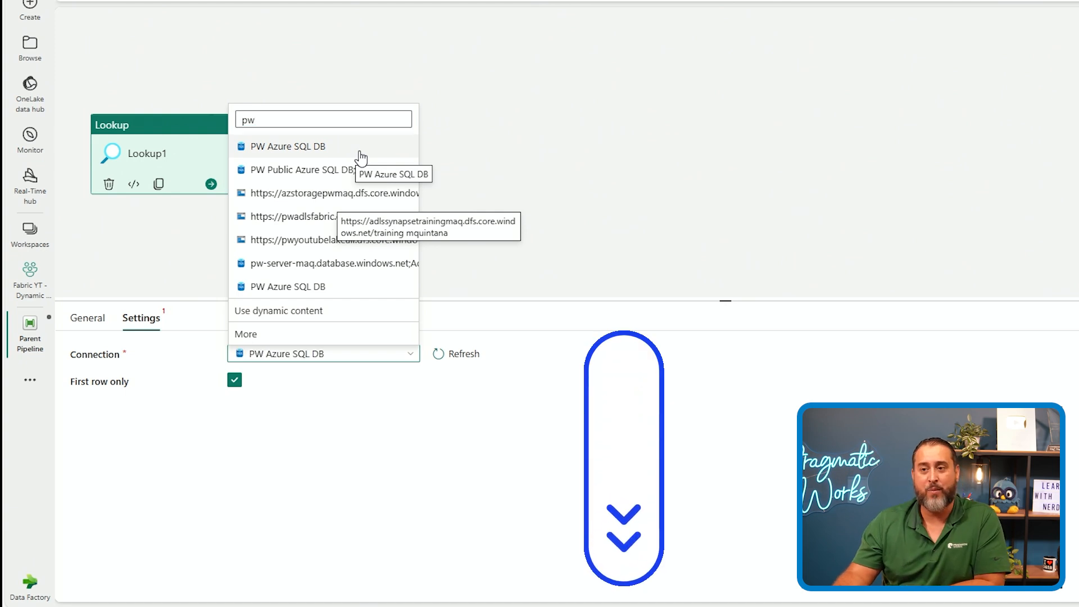
pyautogui.click(300, 378)
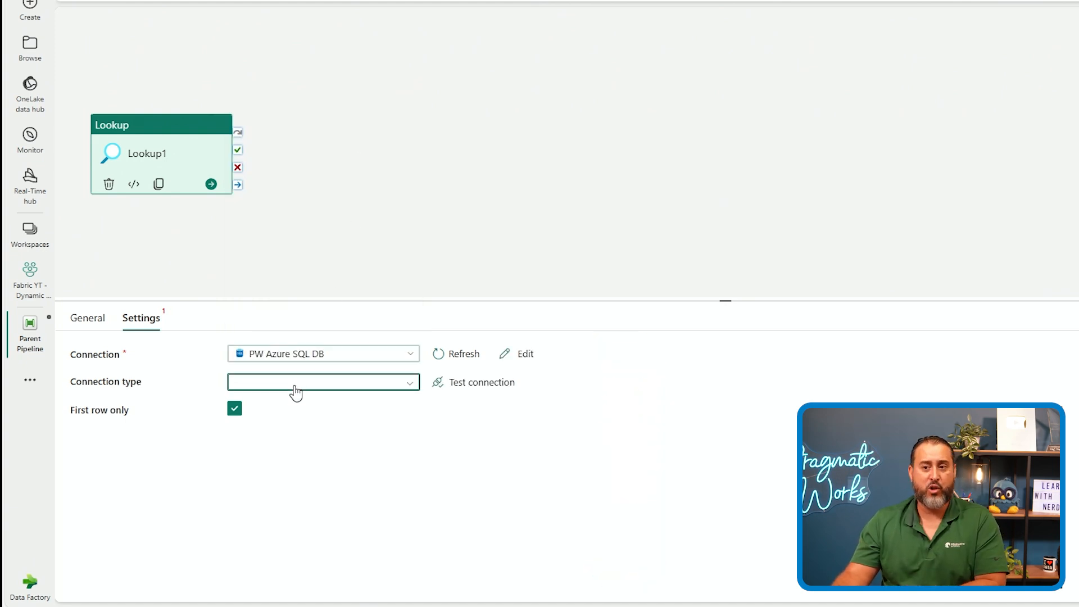
pyautogui.click(283, 451)
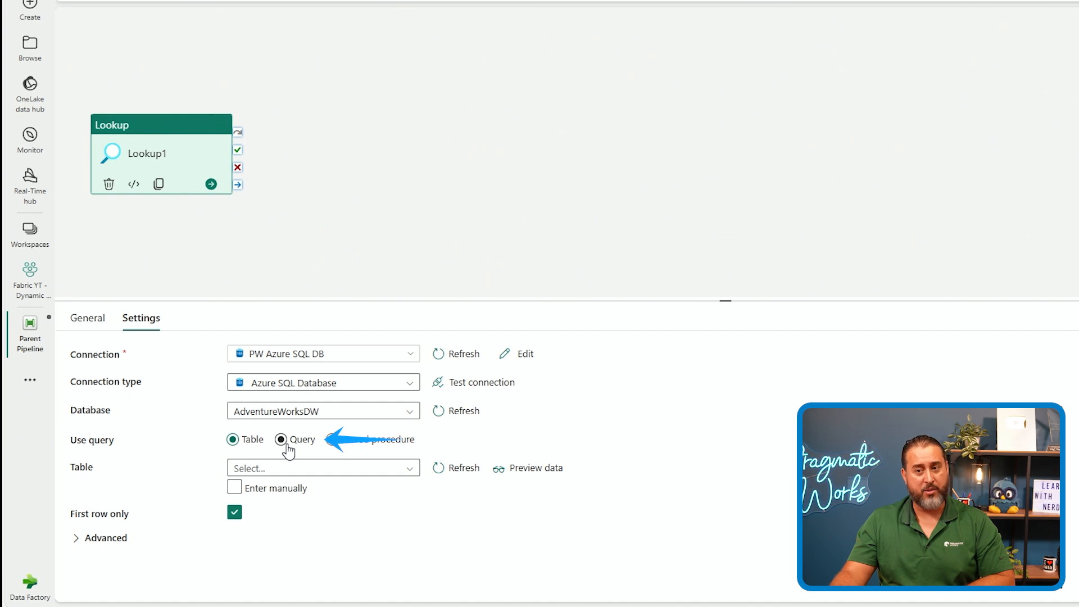
# Switch the Lookup to a query and paste the SELECT Name FROM sys.tables query copied from the credentials text file
pyautogui.click(280, 440)
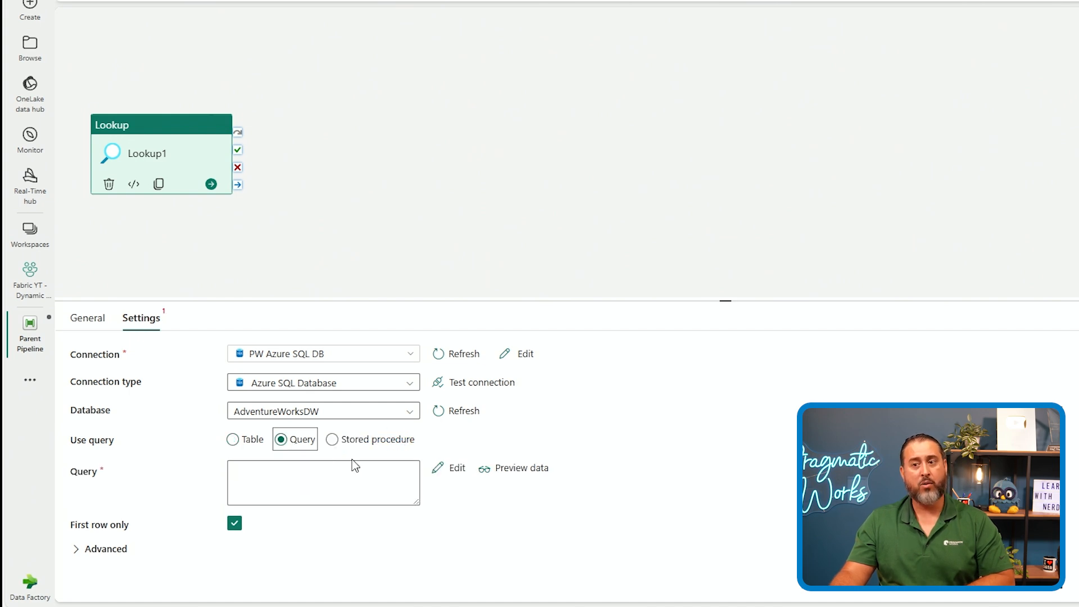
pyautogui.click(616, 606)
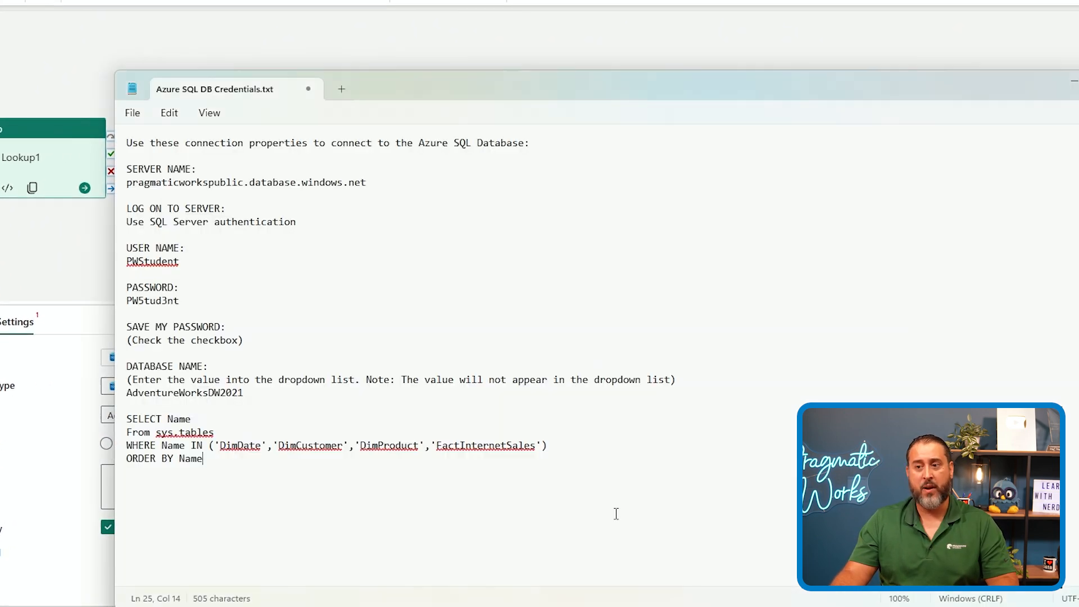
pyautogui.moveTo(237, 473); pyautogui.dragTo(113, 417)
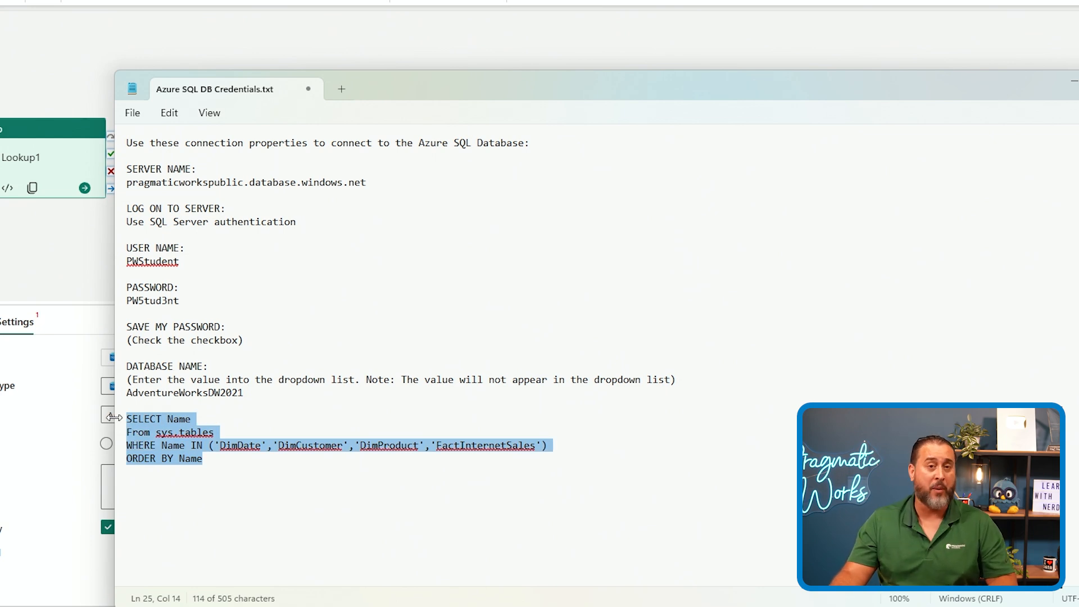
pyautogui.hotkey('alt', 'Tab')
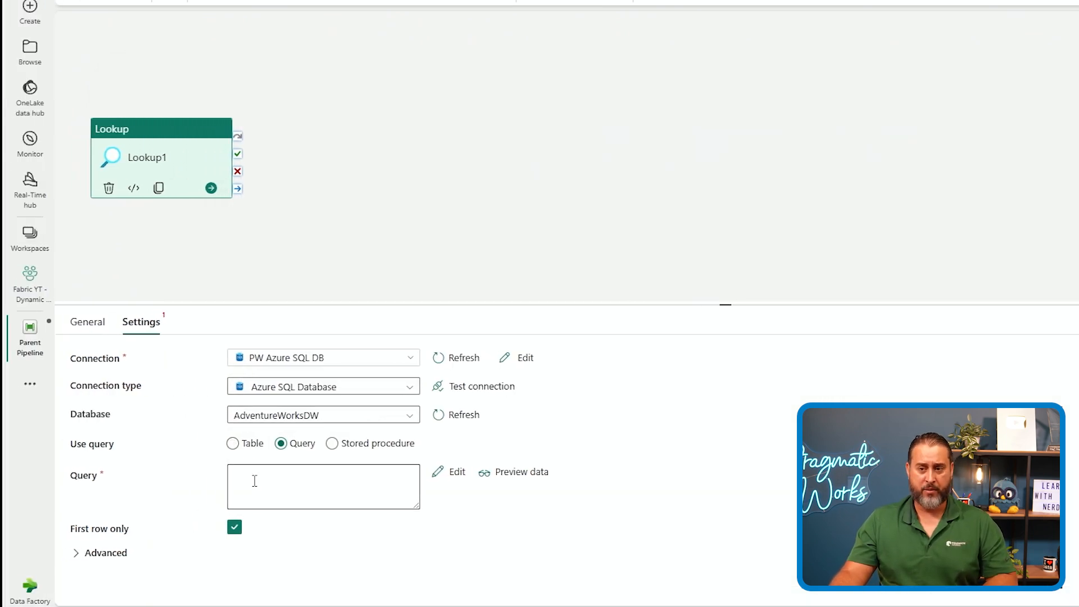
pyautogui.click(254, 481)
pyautogui.write("SELECT Name FROM sys.tables WHERE Name IN ('DimDate','DimCustomer','DimProduct','FactInternetSales') ORDER BY Name")
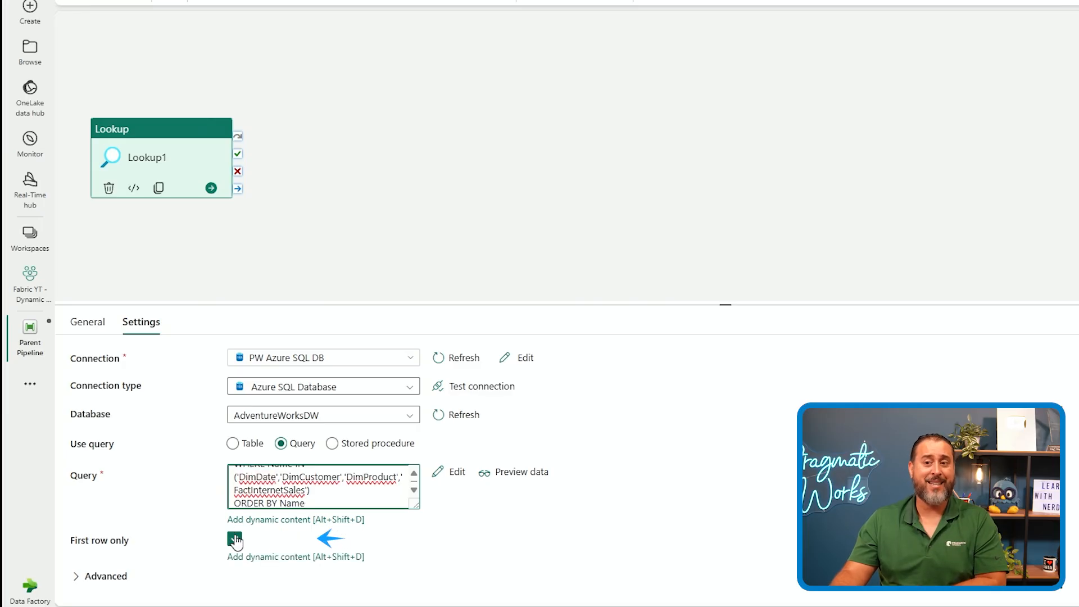
# Clear the Lookup's First row only option and preview the query's data
pyautogui.click(235, 540)
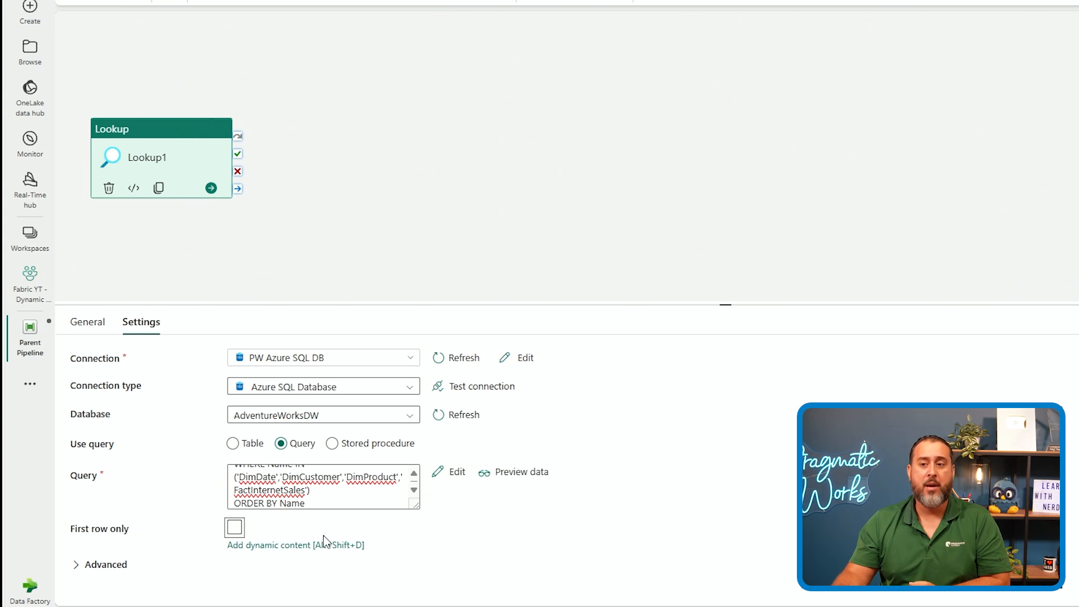
pyautogui.click(513, 478)
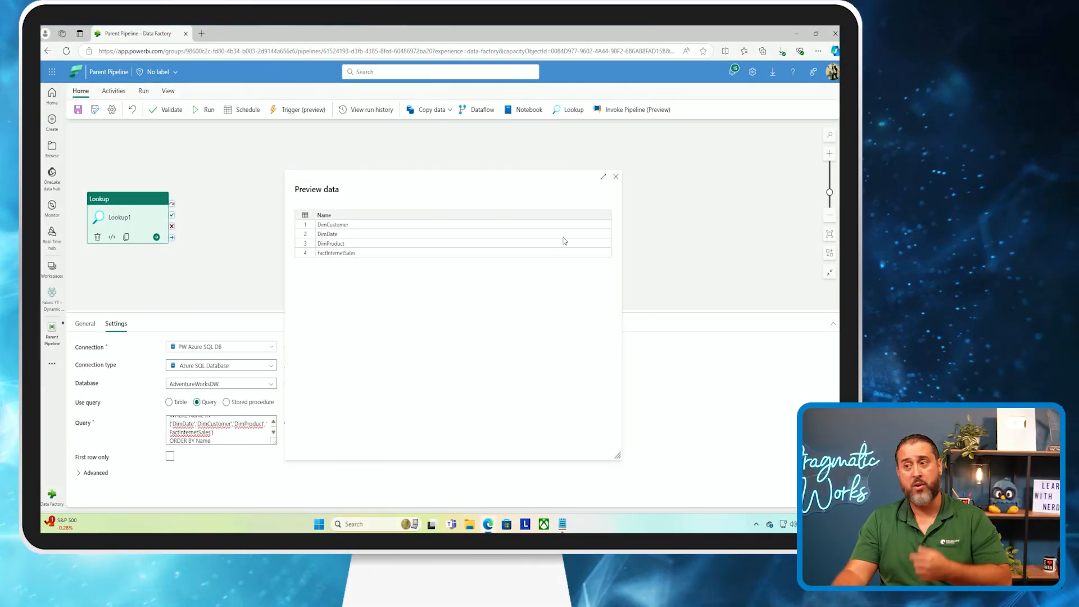
pyautogui.click(616, 178)
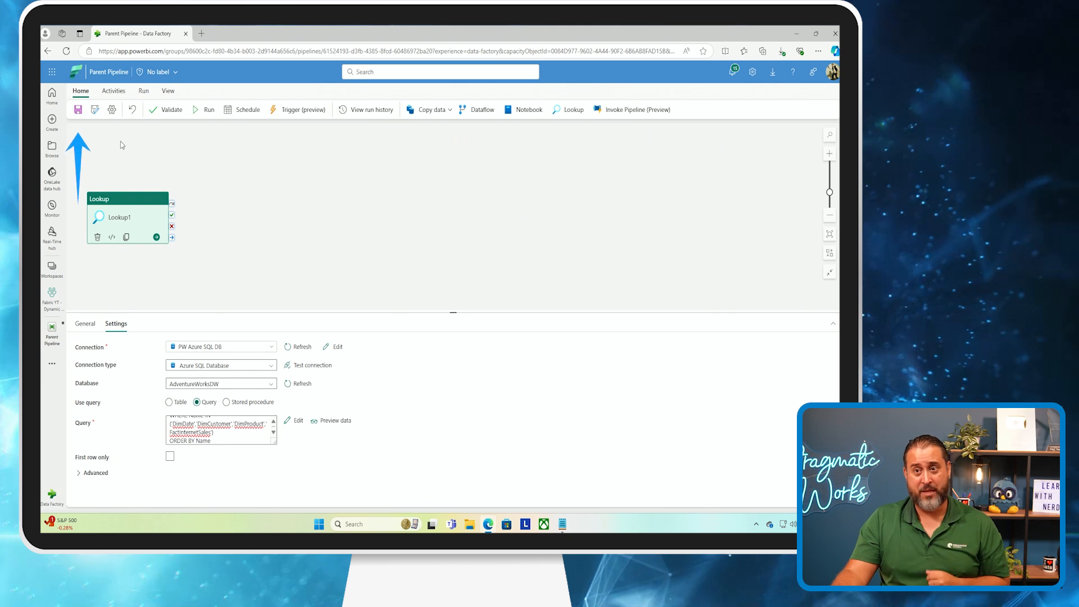
# Save and run the parent pipeline, then open the Lookup activity's output
pyautogui.click(79, 110)
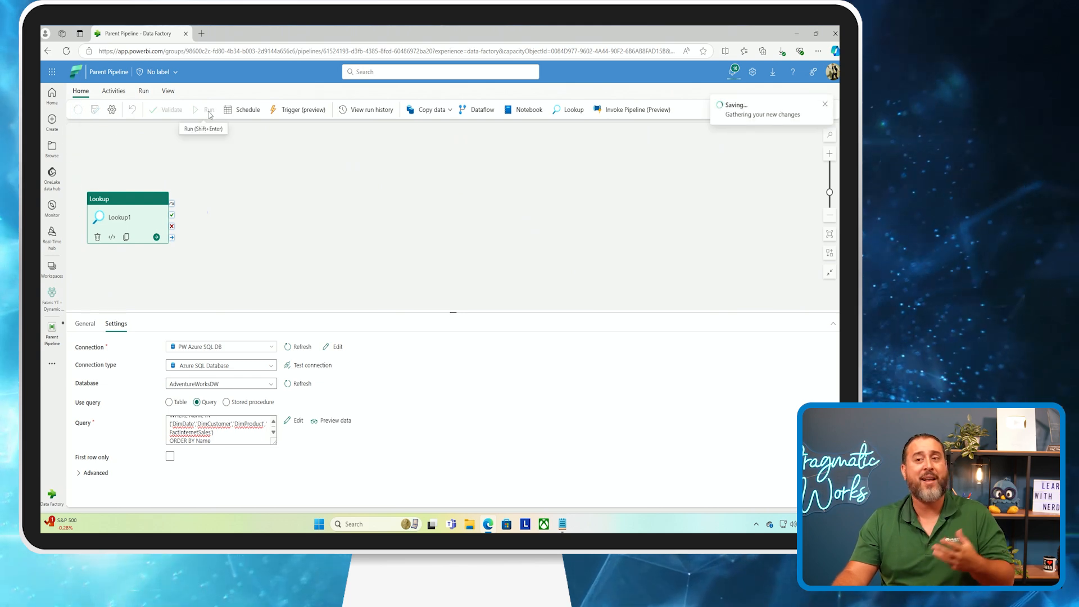
pyautogui.click(209, 110)
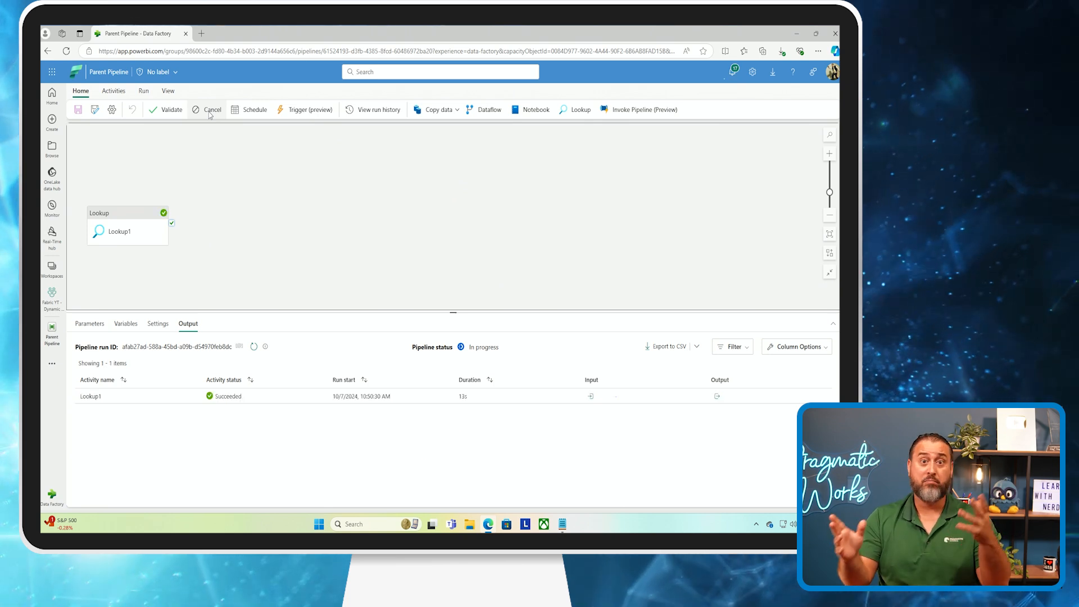
pyautogui.click(717, 395)
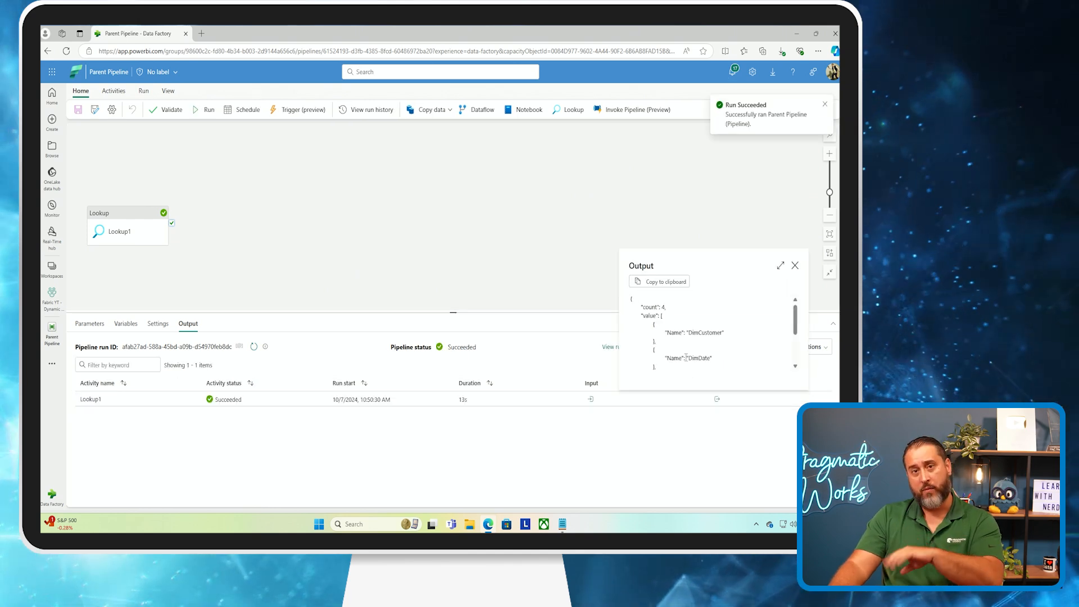
pyautogui.scroll(-2, 694, 342)
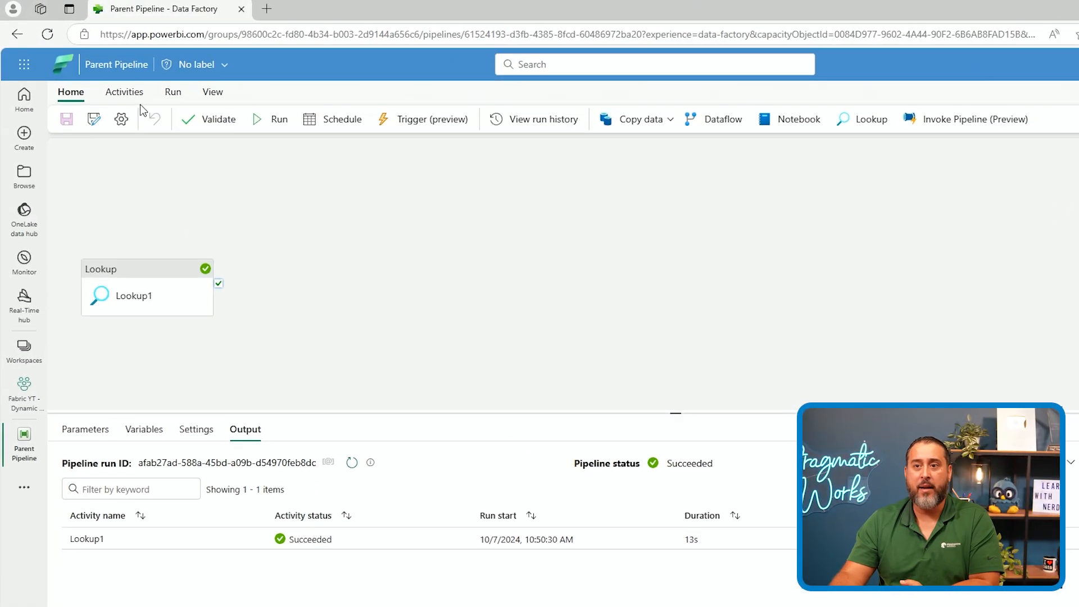
# Add a ForEach activity and connect the Lookup's success output to it
pyautogui.click(104, 77)
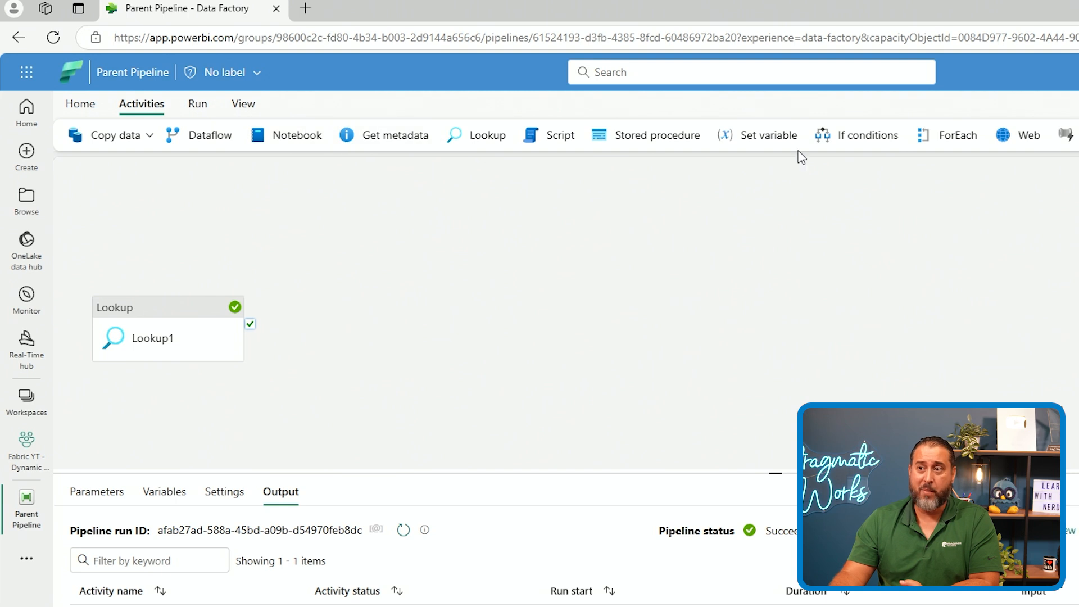
pyautogui.click(944, 136)
pyautogui.moveTo(348, 305); pyautogui.dragTo(380, 272)
pyautogui.moveTo(251, 326); pyautogui.dragTo(380, 298)
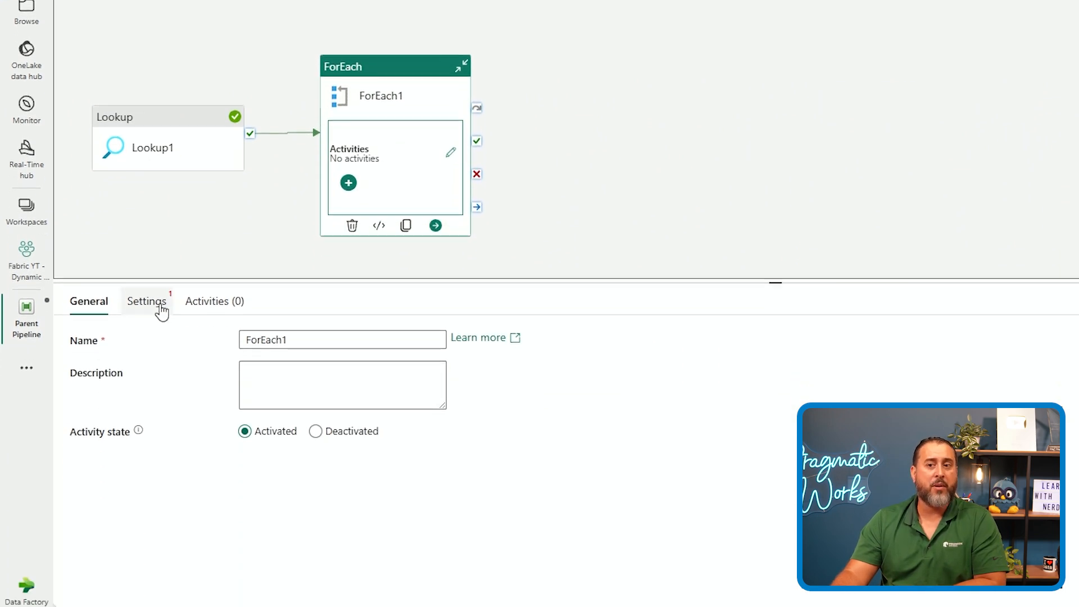
pyautogui.click(160, 496)
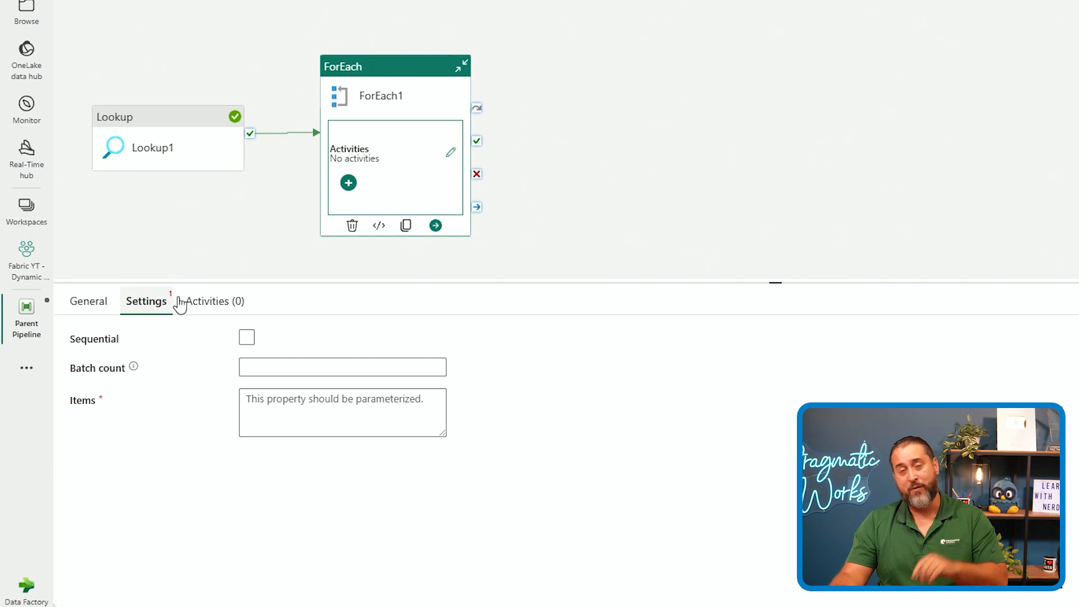
pyautogui.click(372, 427)
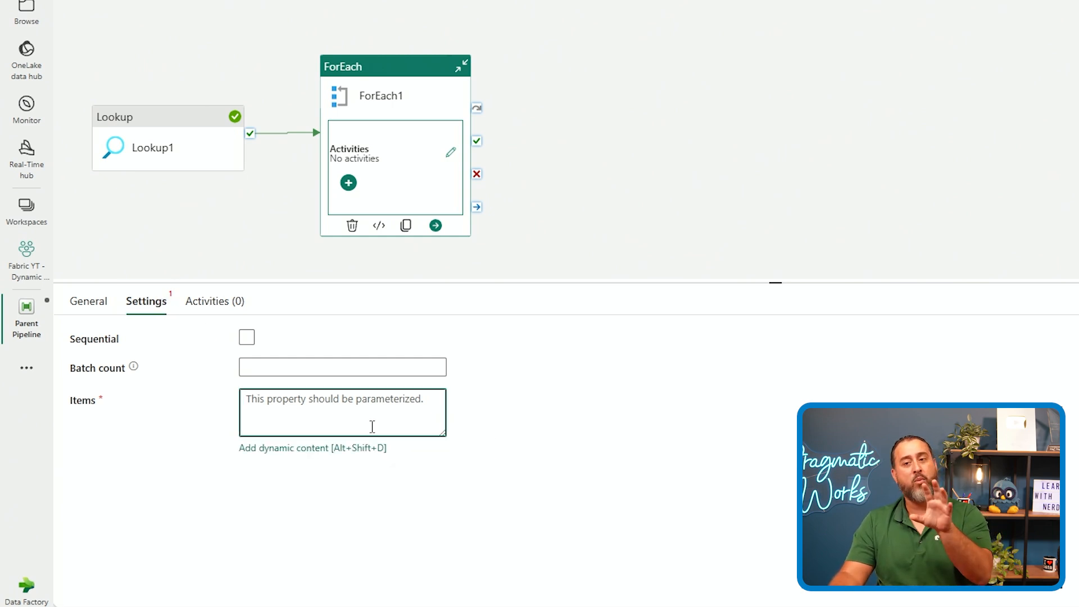
pyautogui.click(298, 449)
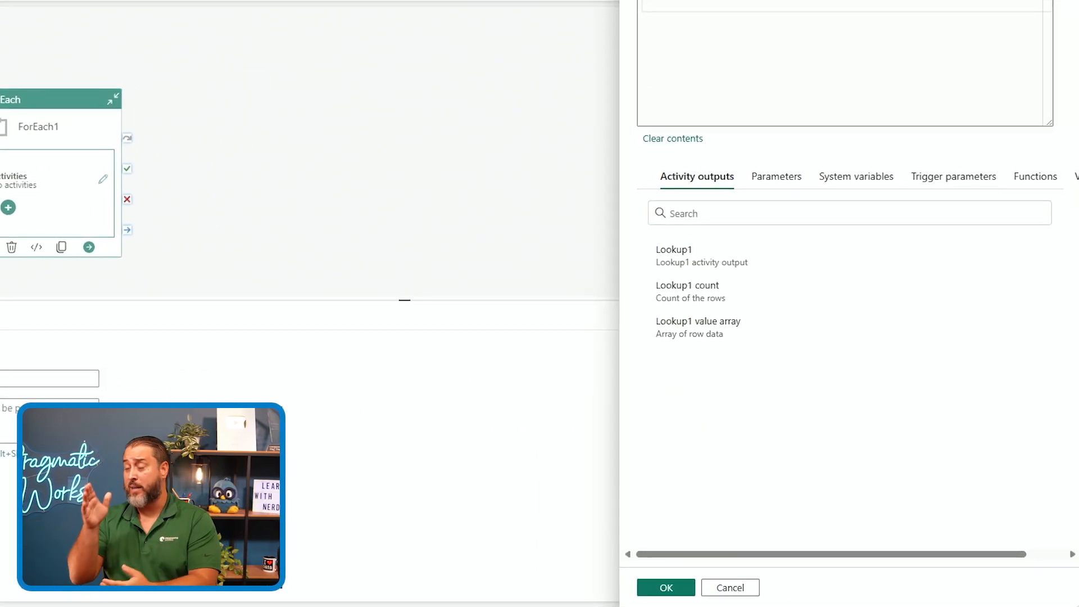
pyautogui.click(742, 347)
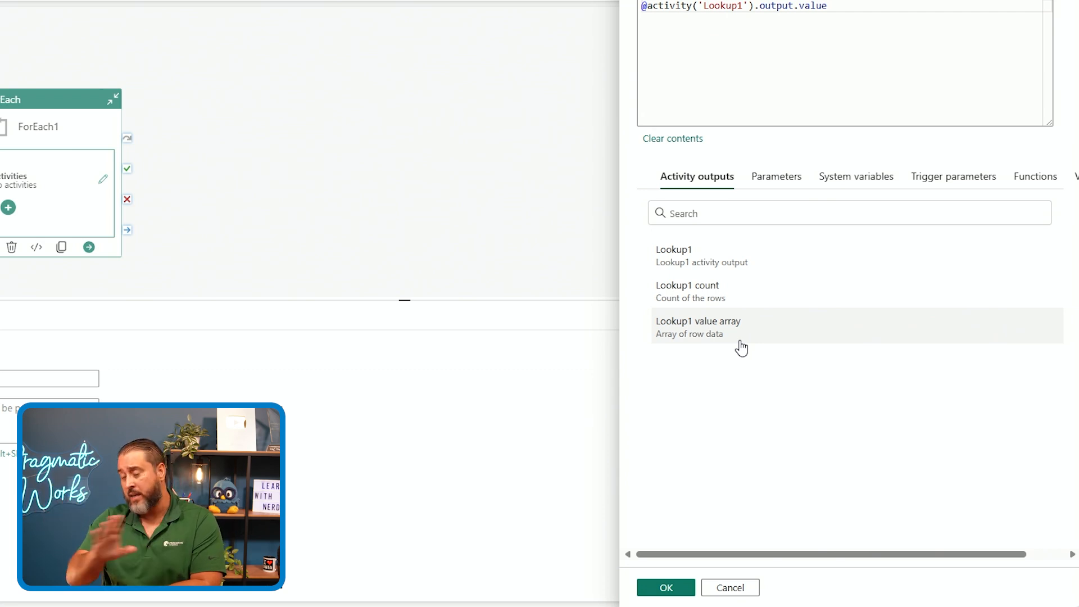
pyautogui.click(655, 588)
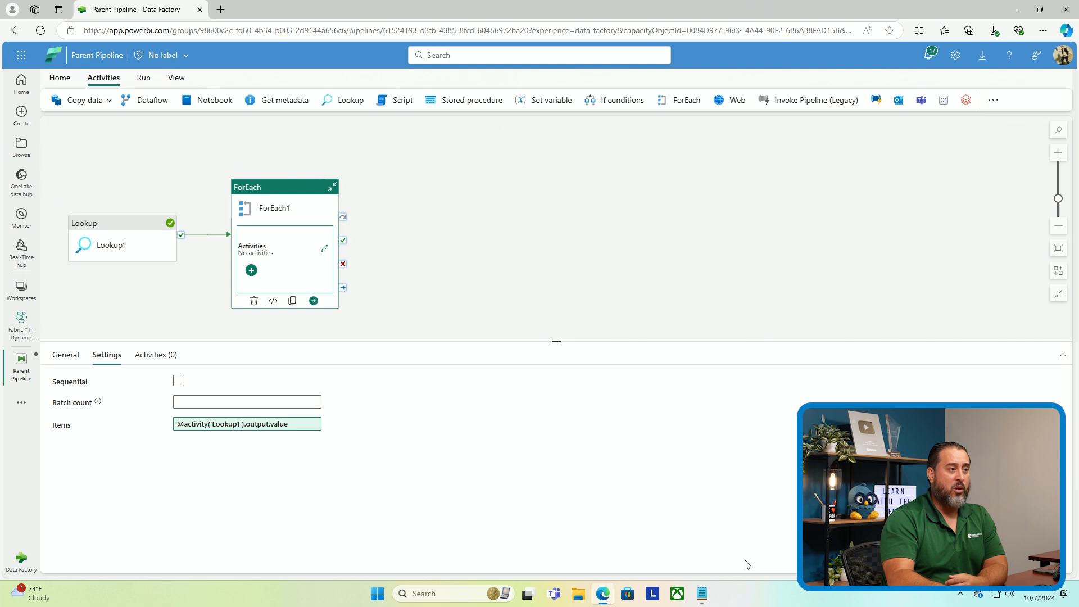
# Add an Invoke Pipeline (Legacy) activity inside the ForEach
pyautogui.click(251, 271)
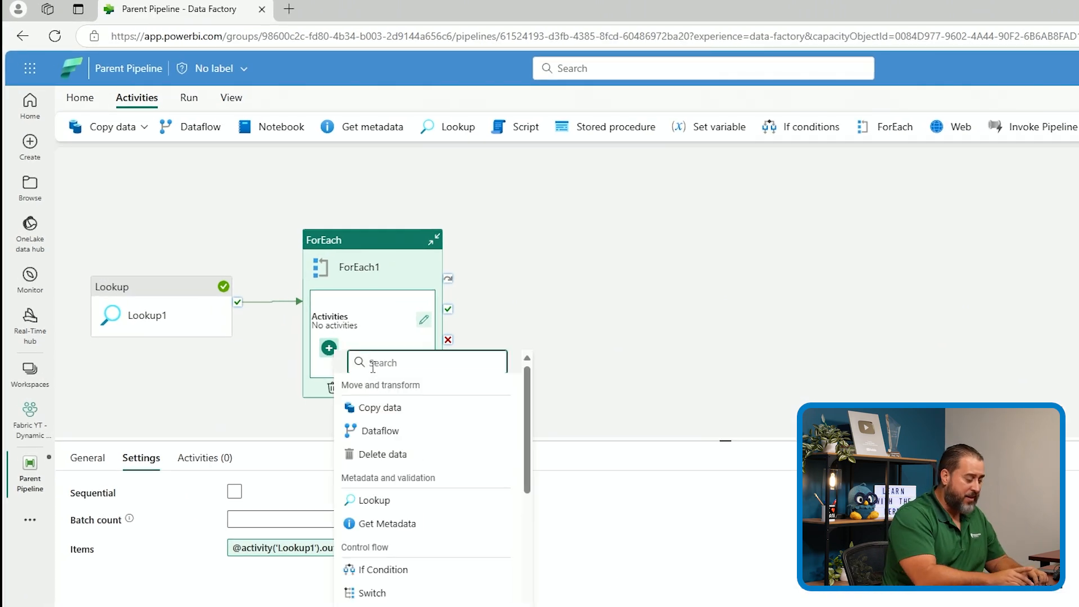
pyautogui.write('pipe')
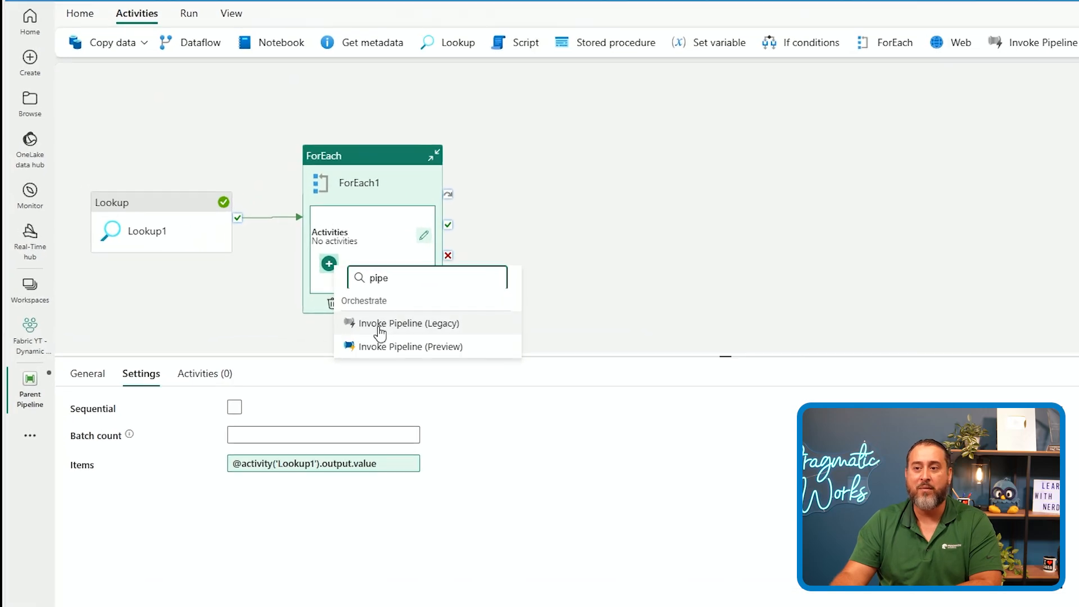
pyautogui.click(381, 320)
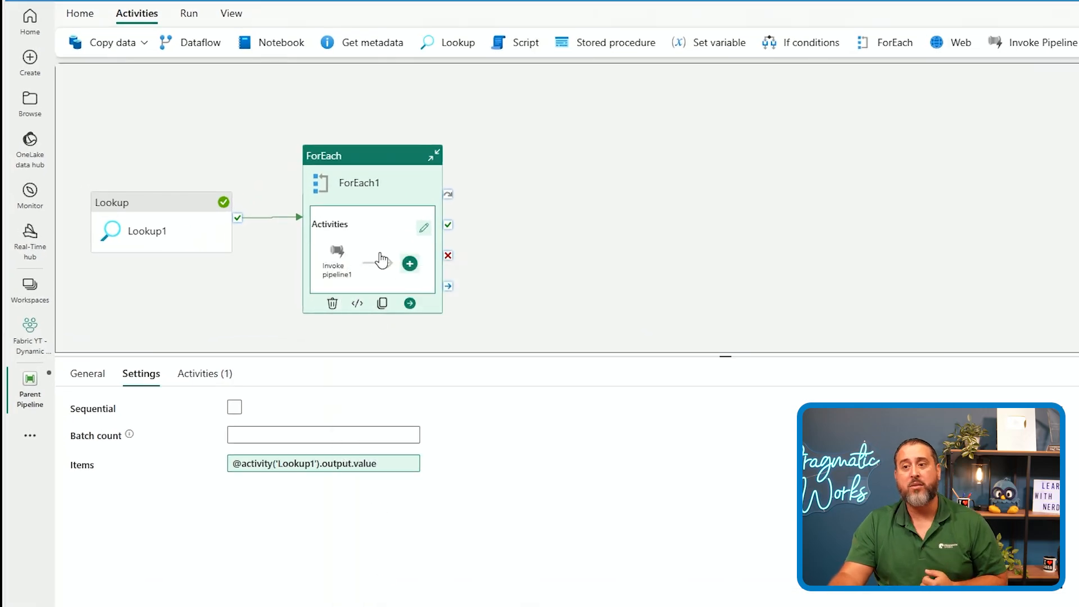
# Set the invoke activity's invoked pipeline to Child Pipeline
pyautogui.click(336, 256)
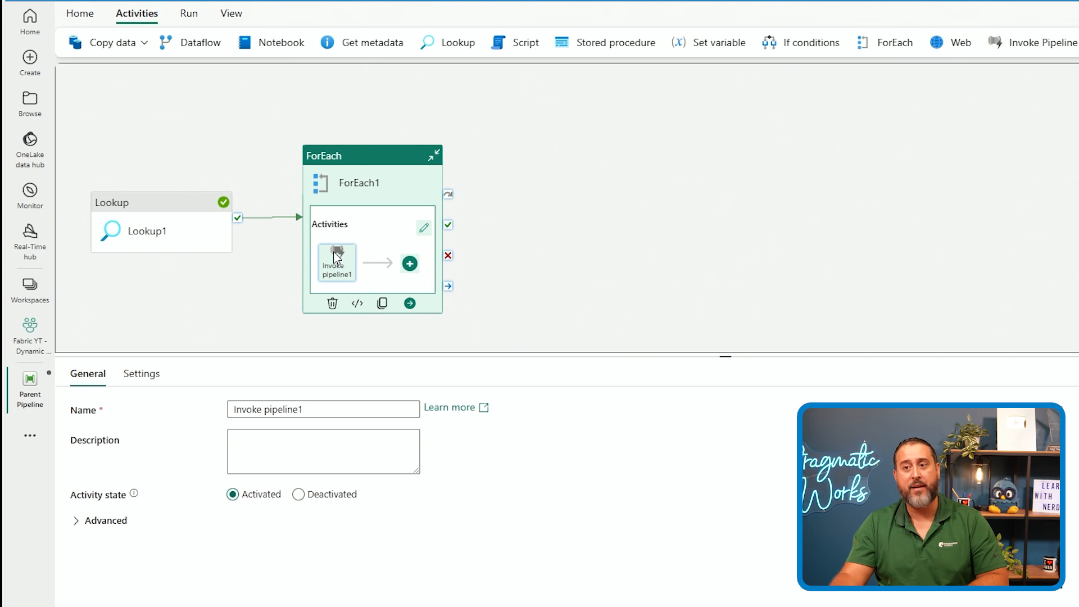
pyautogui.click(141, 374)
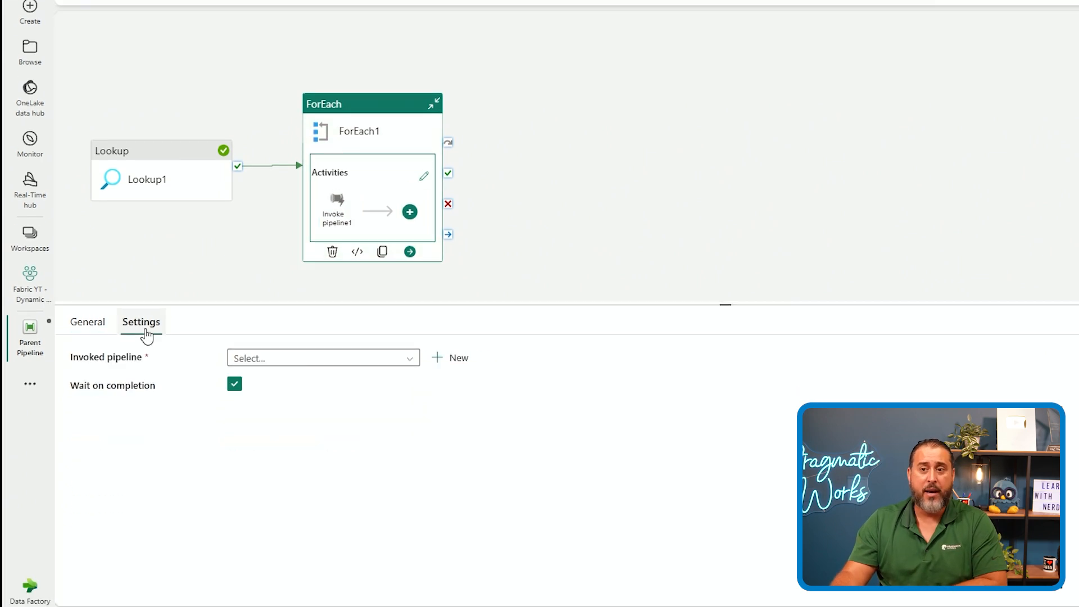
pyautogui.click(336, 358)
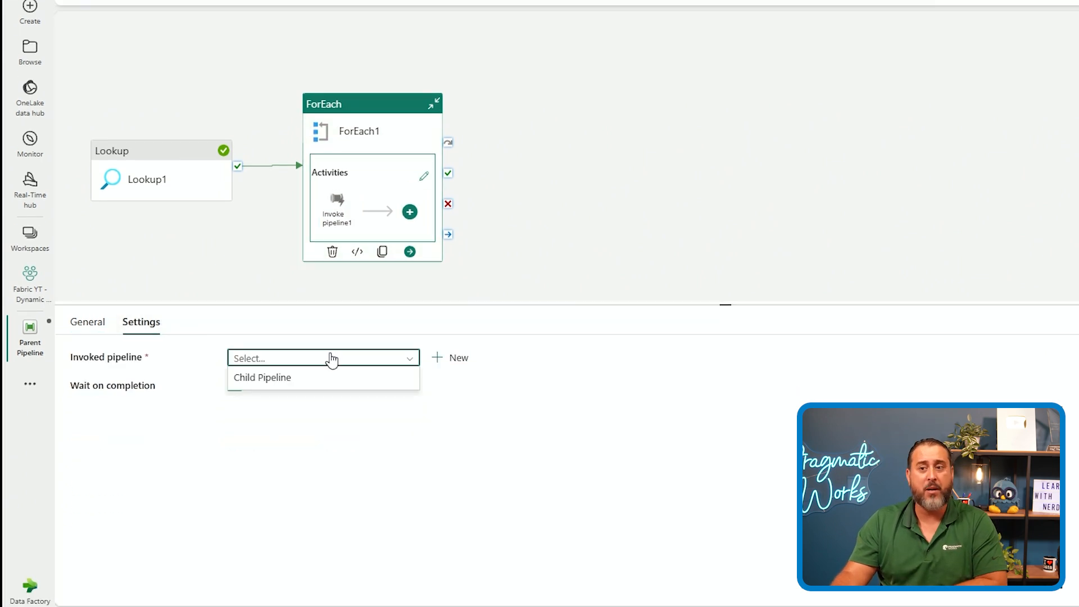
pyautogui.click(290, 377)
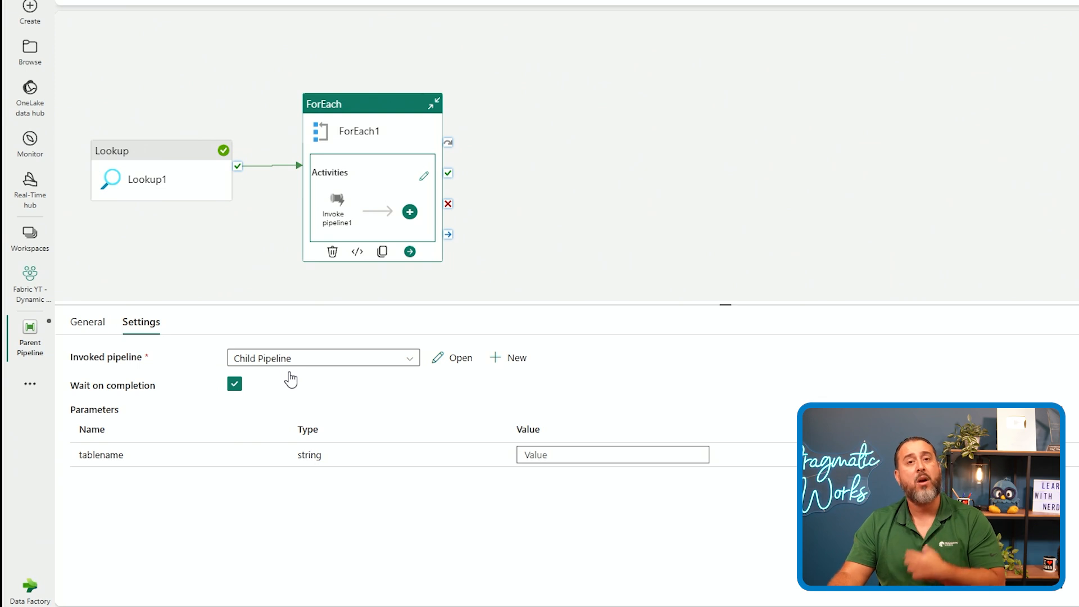
pyautogui.click(547, 456)
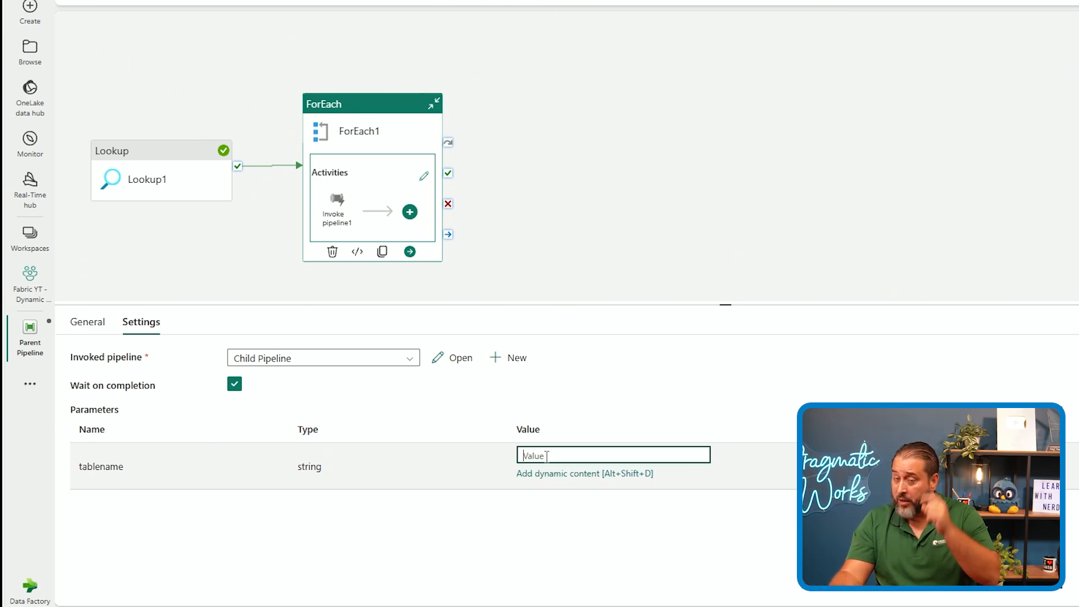
pyautogui.click(550, 475)
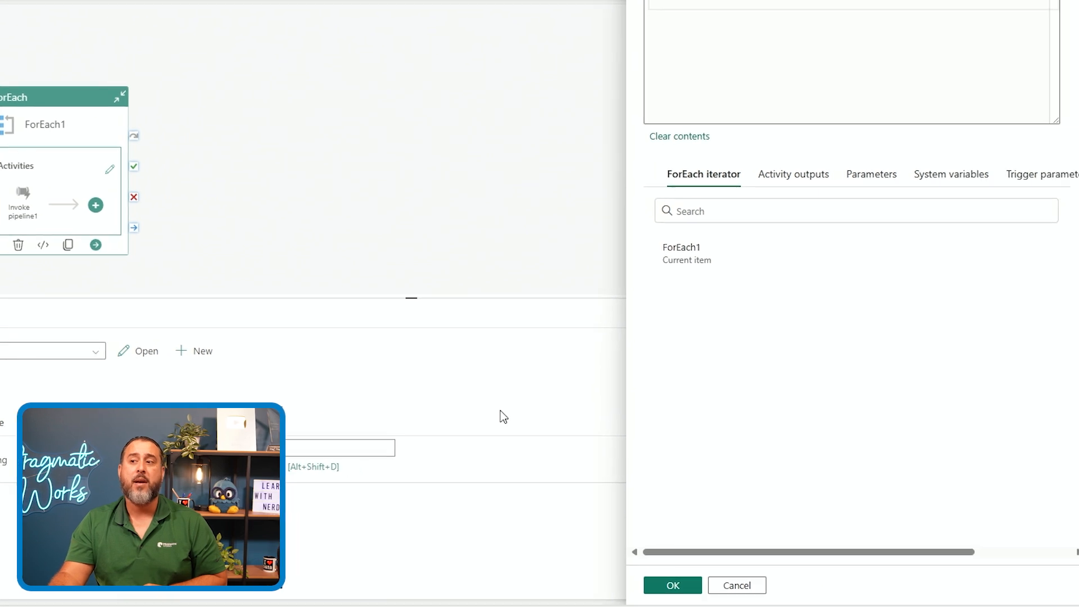
pyautogui.click(684, 255)
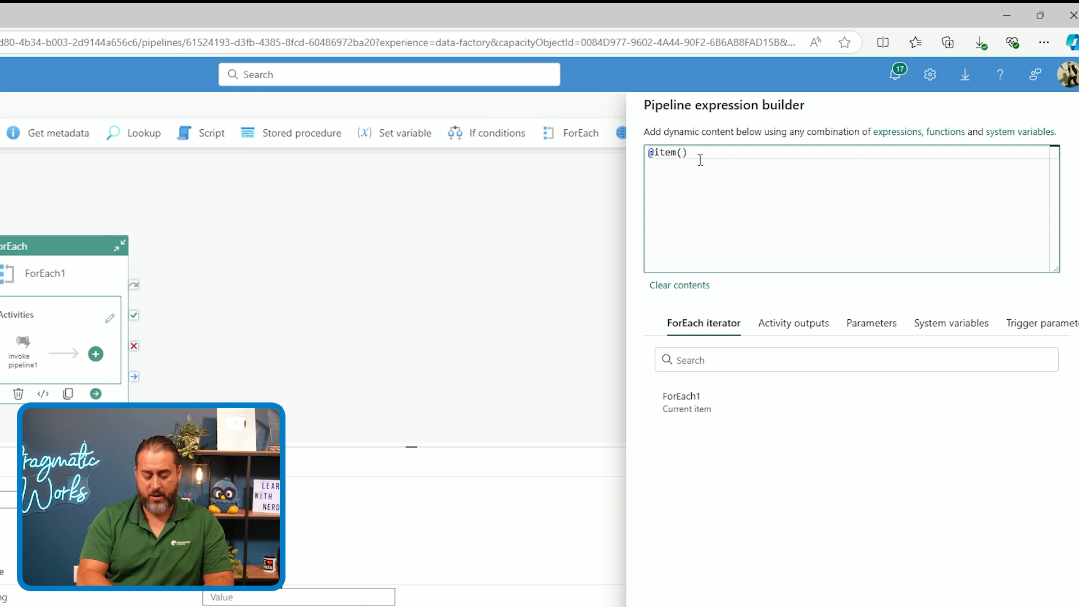
pyautogui.write('.Name')
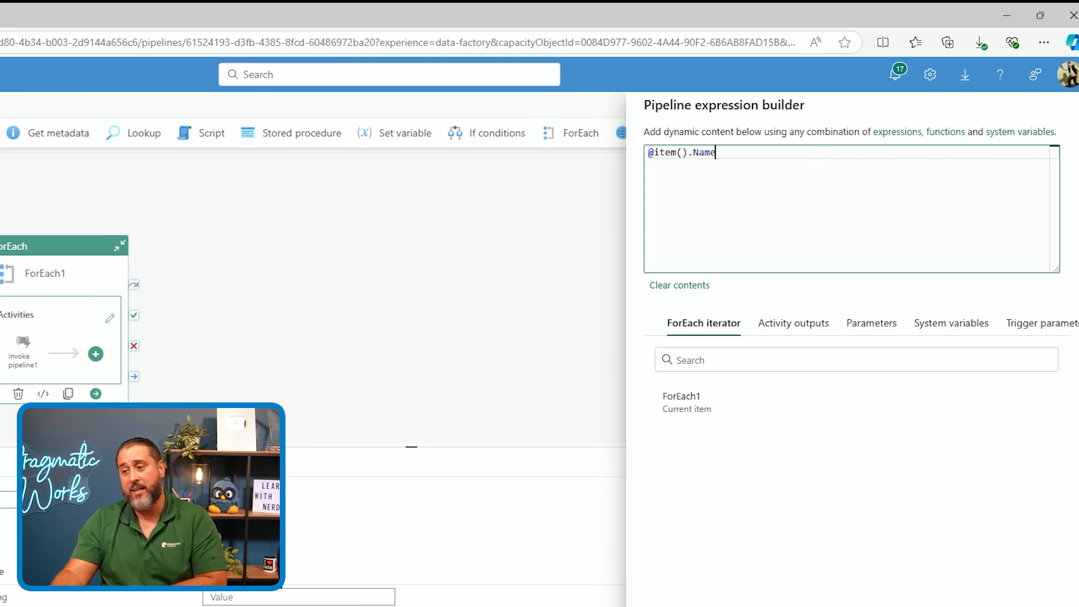
pyautogui.click(677, 574)
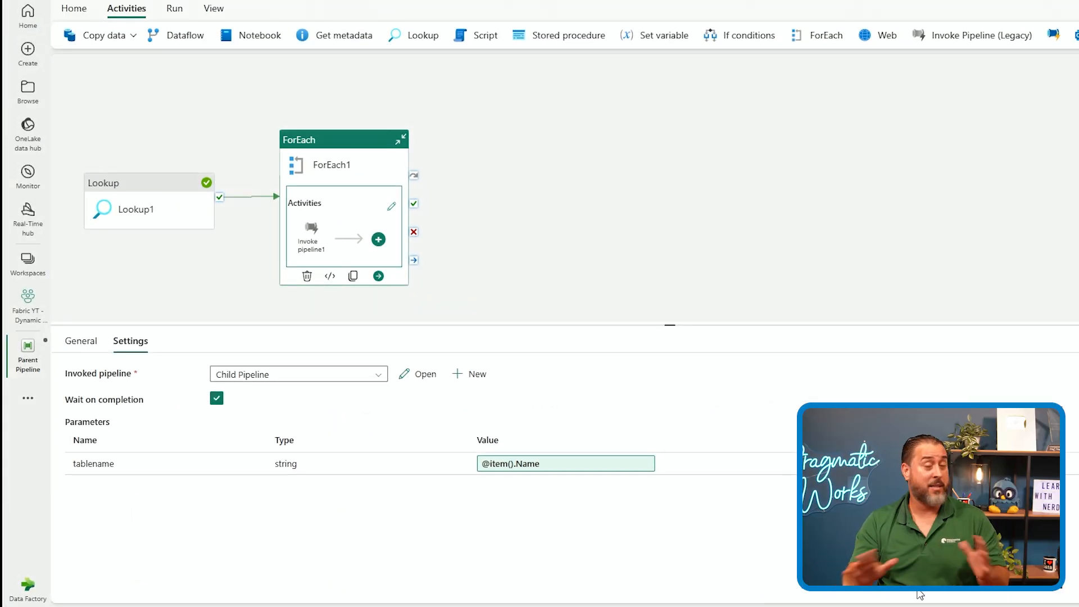
# Save and run the parent pipeline, and return to the Fabric YT - Dynamic Pipeline workspace
pyautogui.click(557, 247)
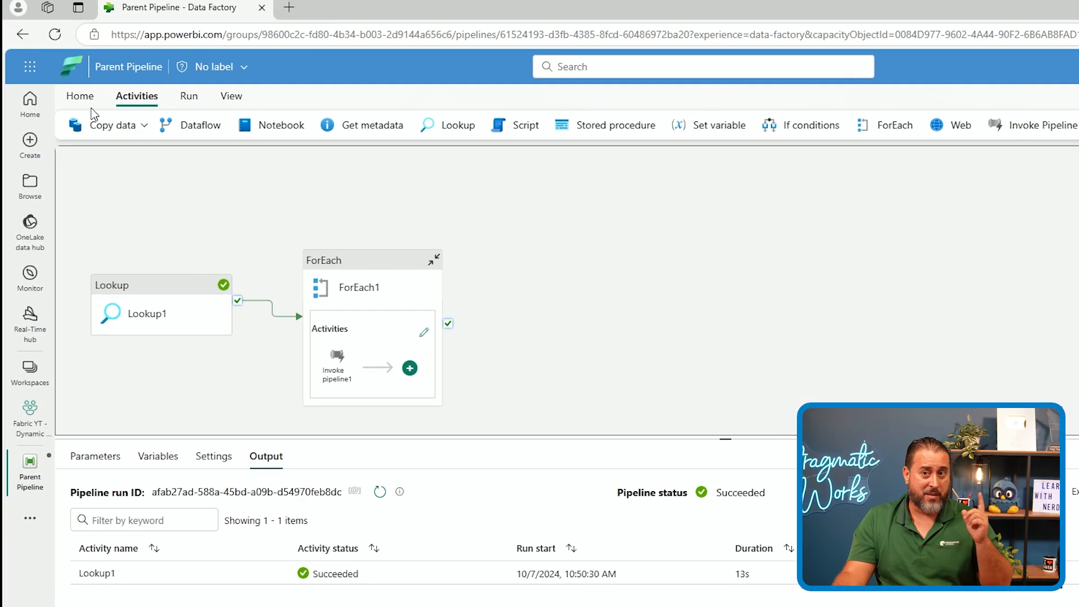
pyautogui.click(73, 8)
pyautogui.click(77, 128)
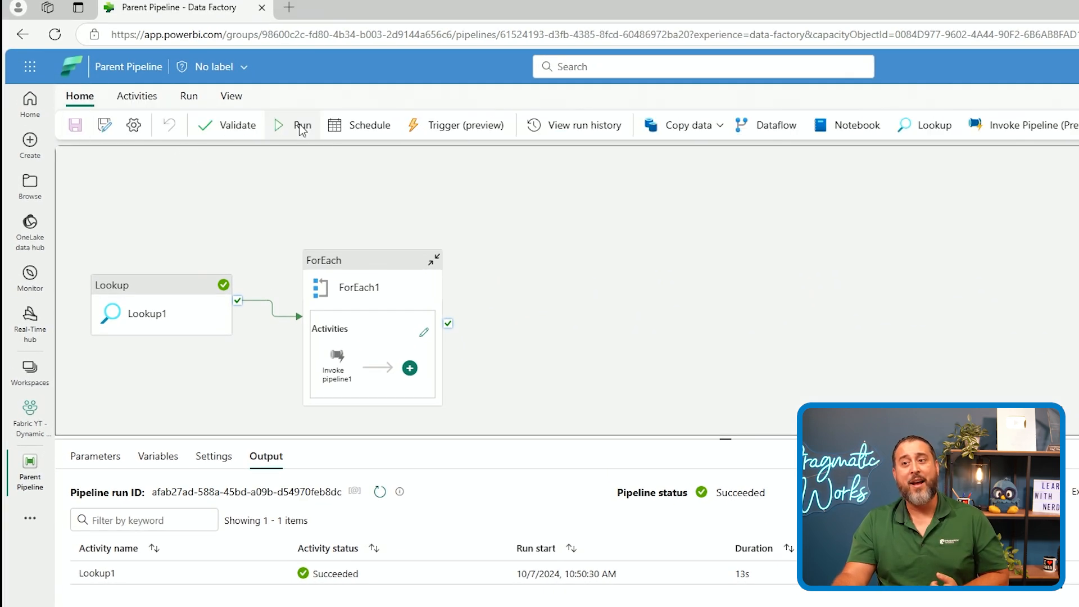
pyautogui.click(299, 133)
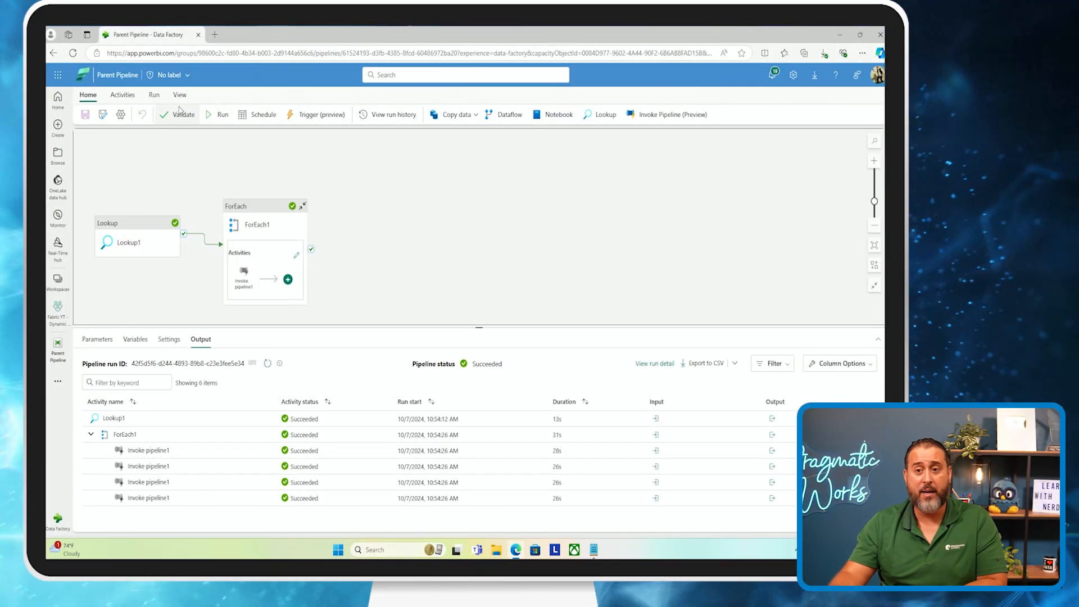
pyautogui.click(67, 338)
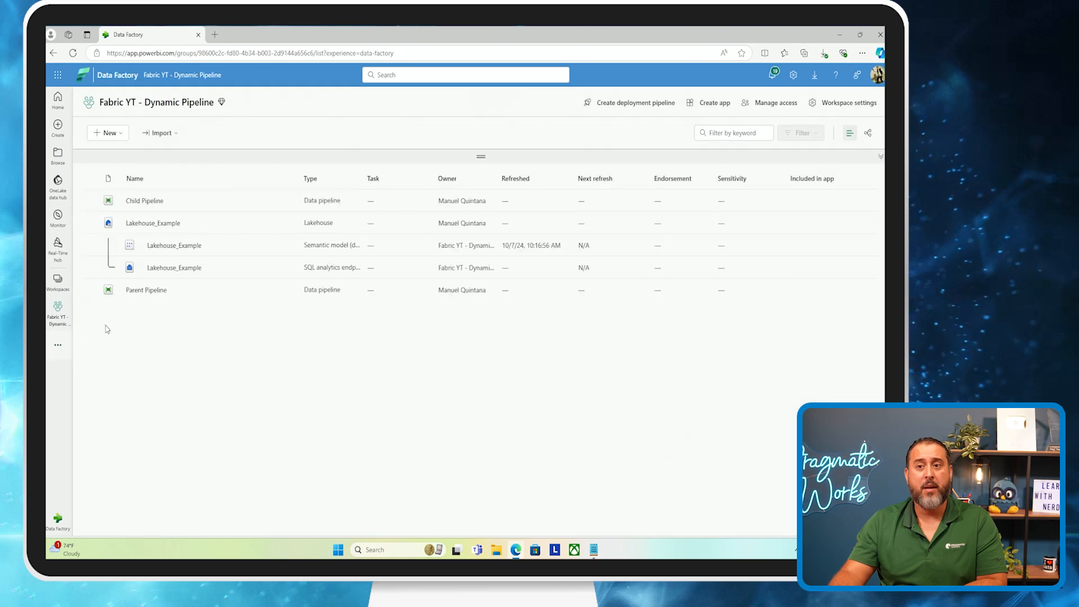
# Open the Lakehouse_Example lakehouse and refresh its Tables folder
pyautogui.click(151, 223)
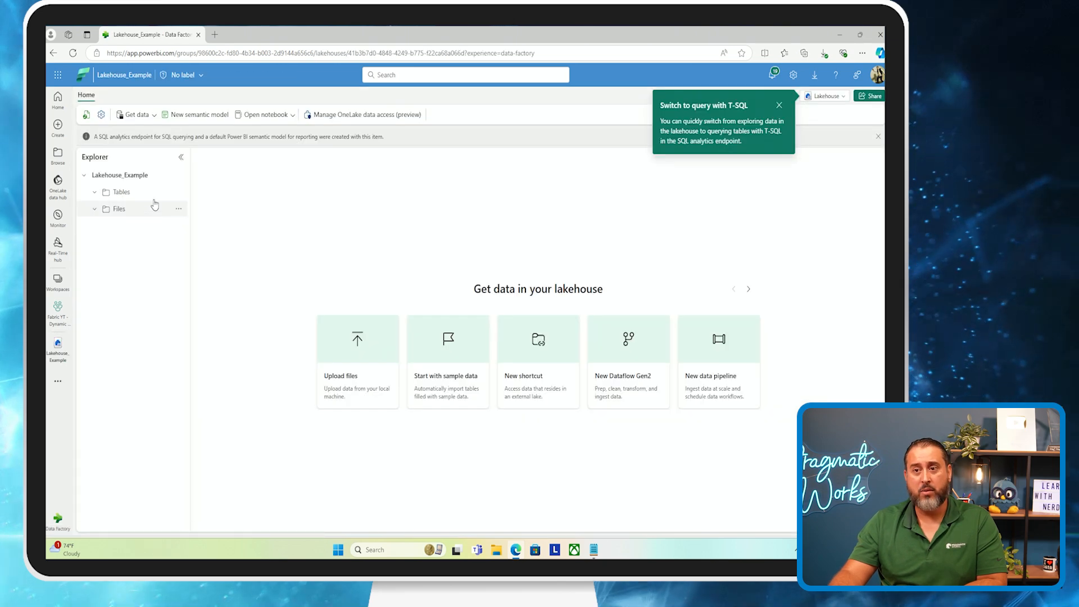
pyautogui.click(178, 193)
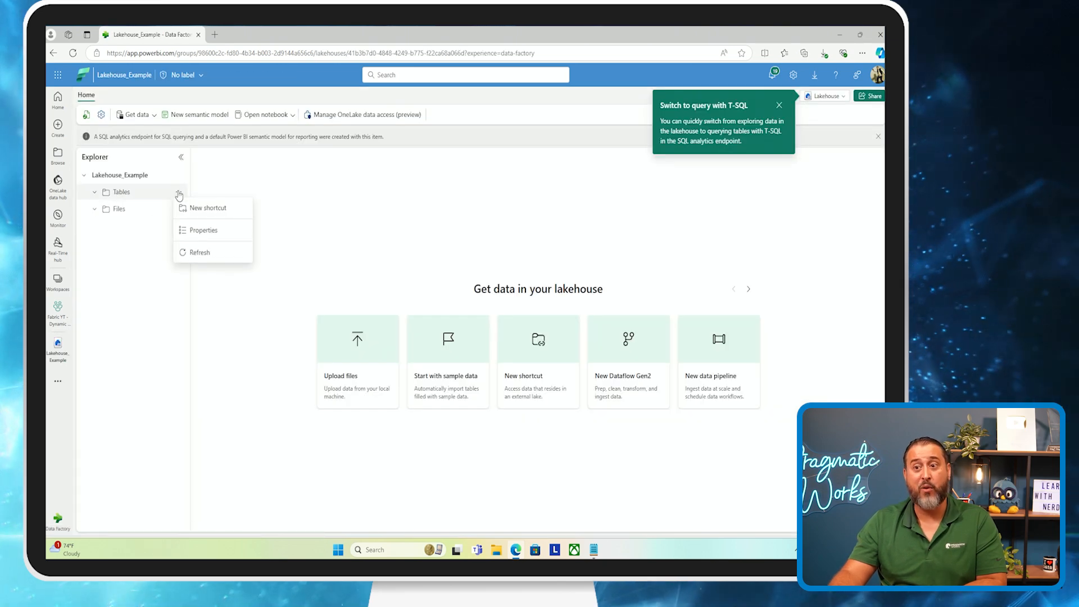
pyautogui.click(196, 253)
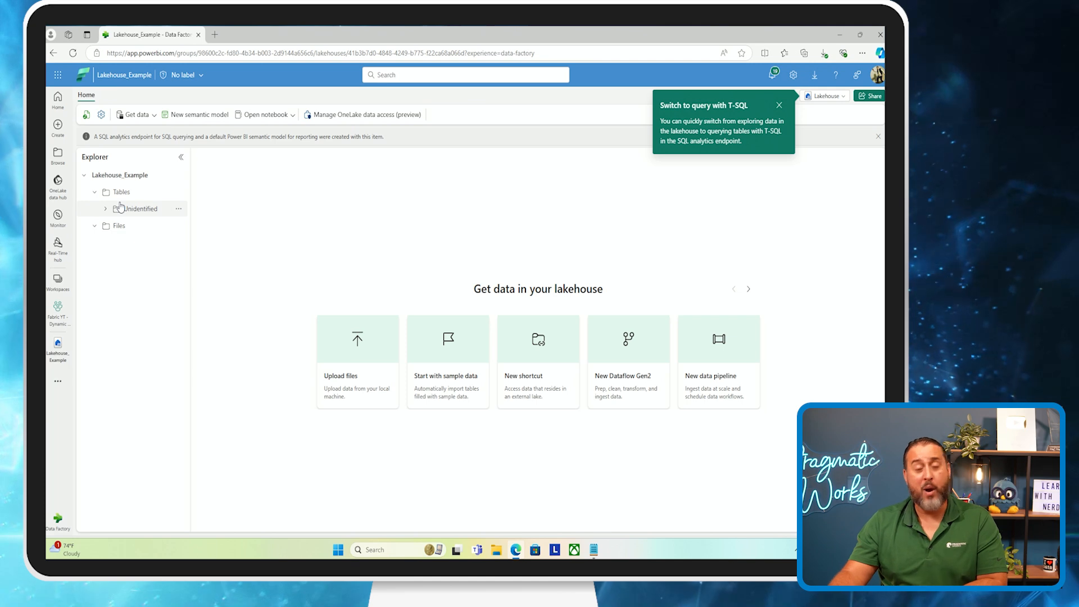
# Refresh the Unidentified folder under Tables, then open the DimDate table's preview
pyautogui.click(178, 212)
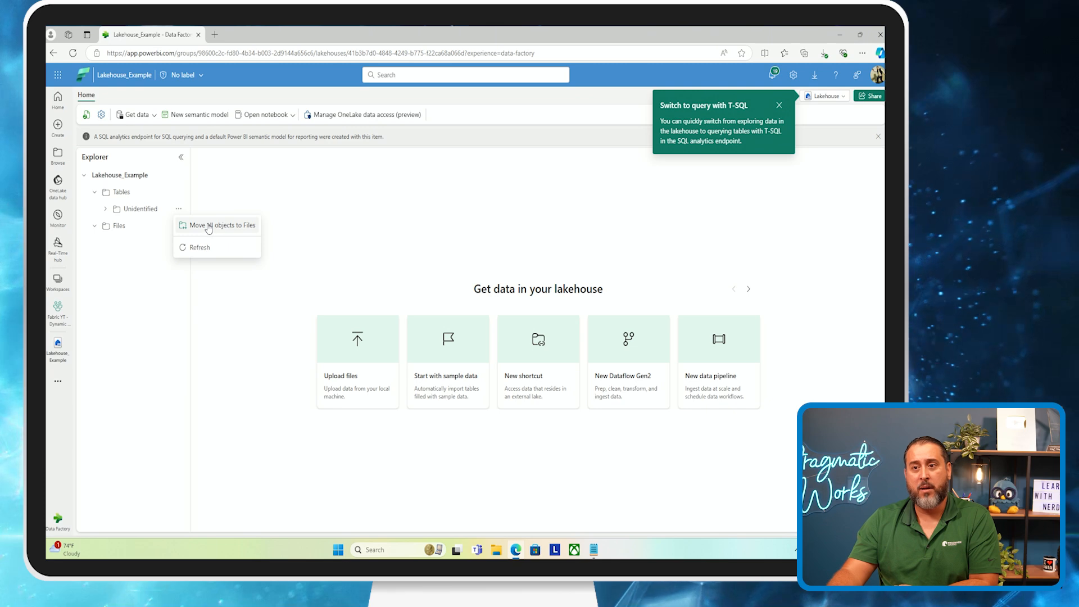
pyautogui.click(197, 201)
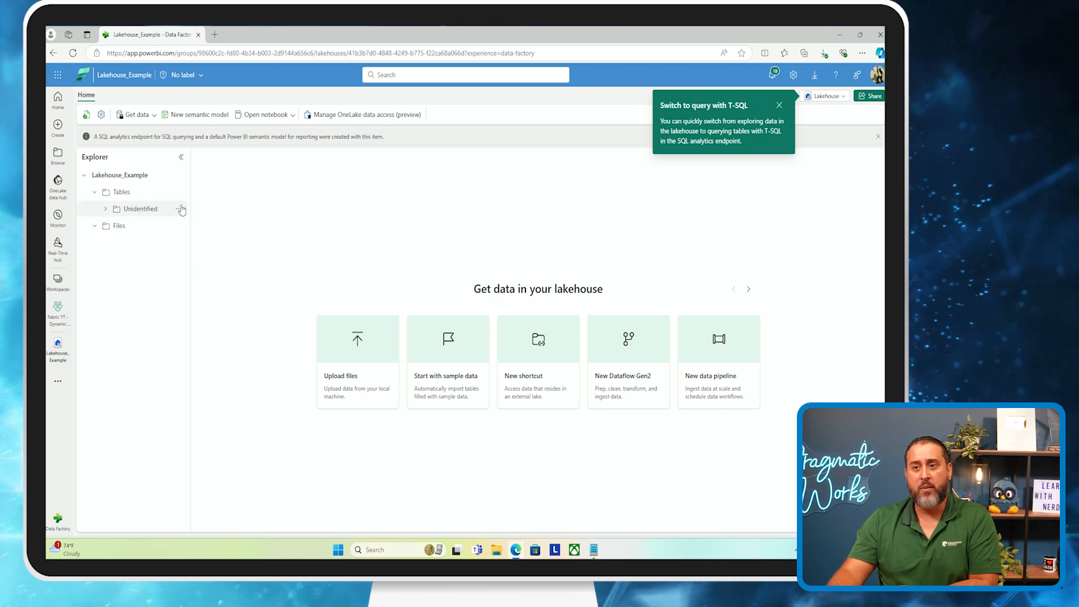
pyautogui.click(179, 209)
pyautogui.click(200, 247)
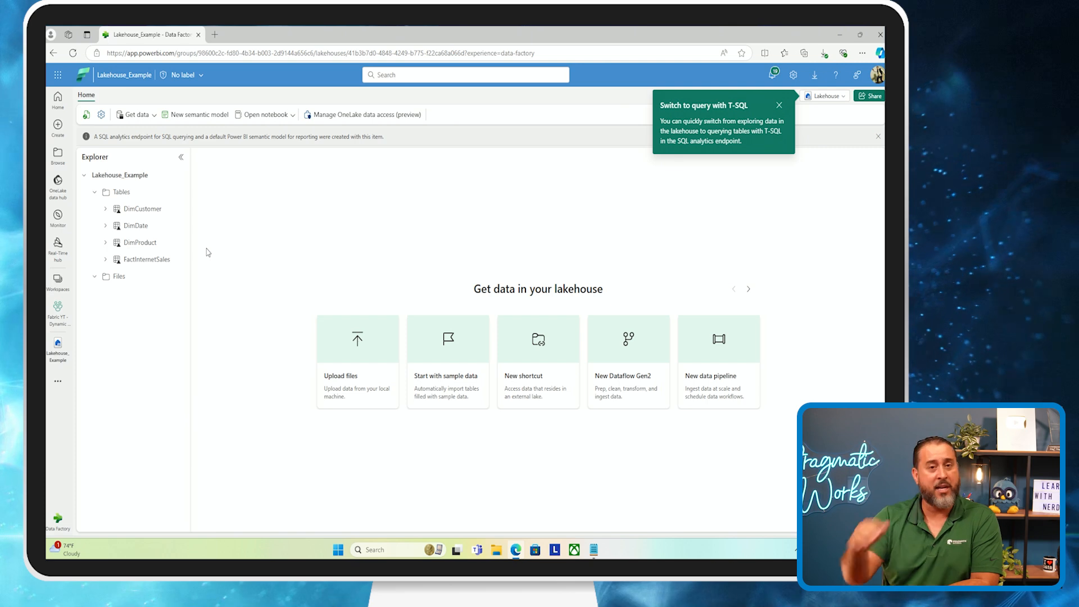
pyautogui.click(159, 223)
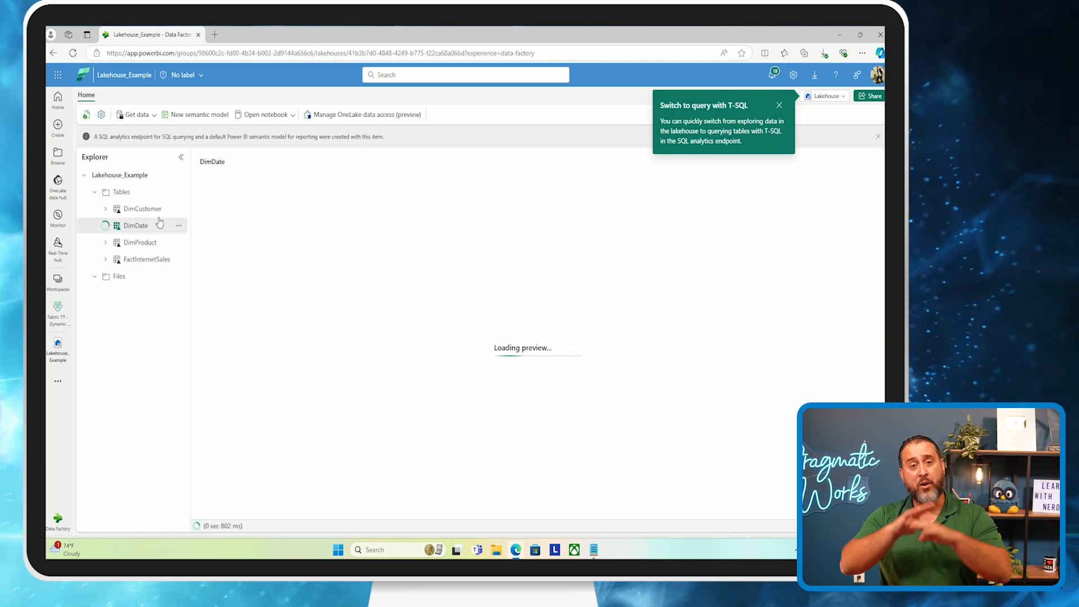